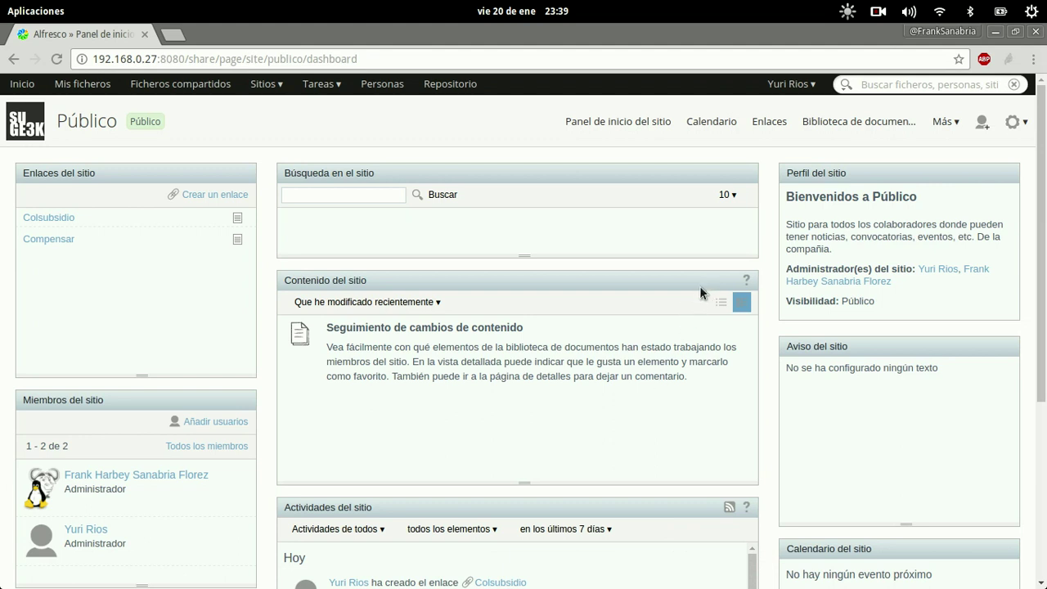
Step: Open the Público site's wiki and list all of its pages
{"action": "left_click", "coordinate": [949, 122]}
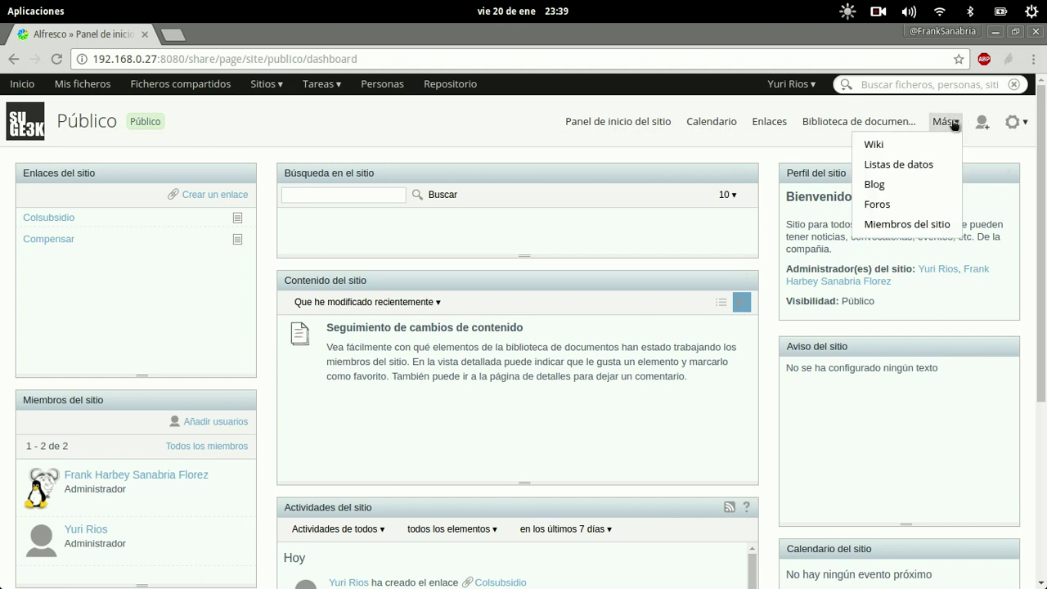
{"action": "left_click", "coordinate": [873, 147]}
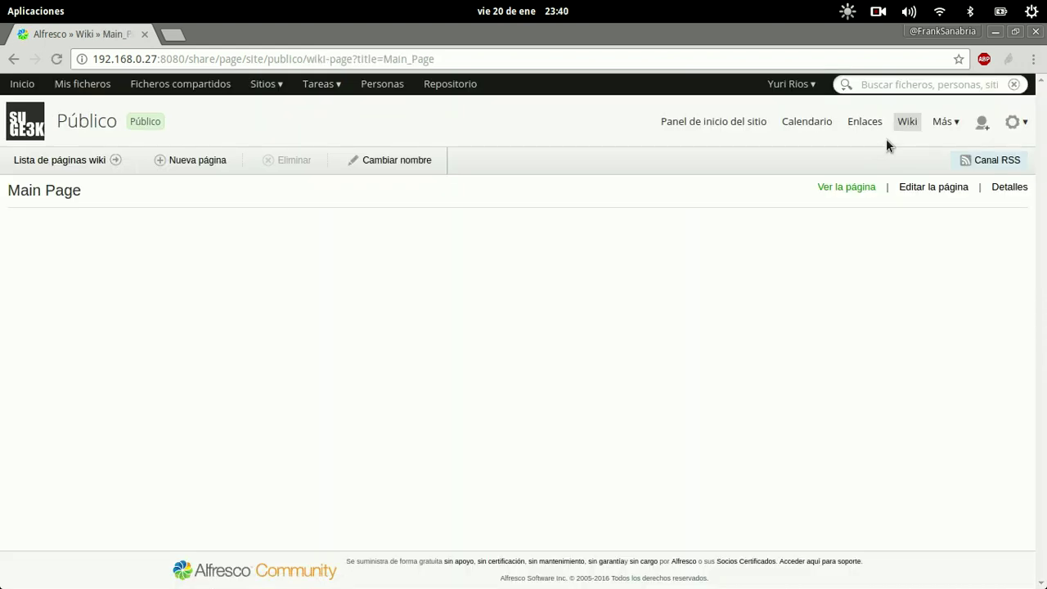
{"action": "left_click", "coordinate": [940, 123]}
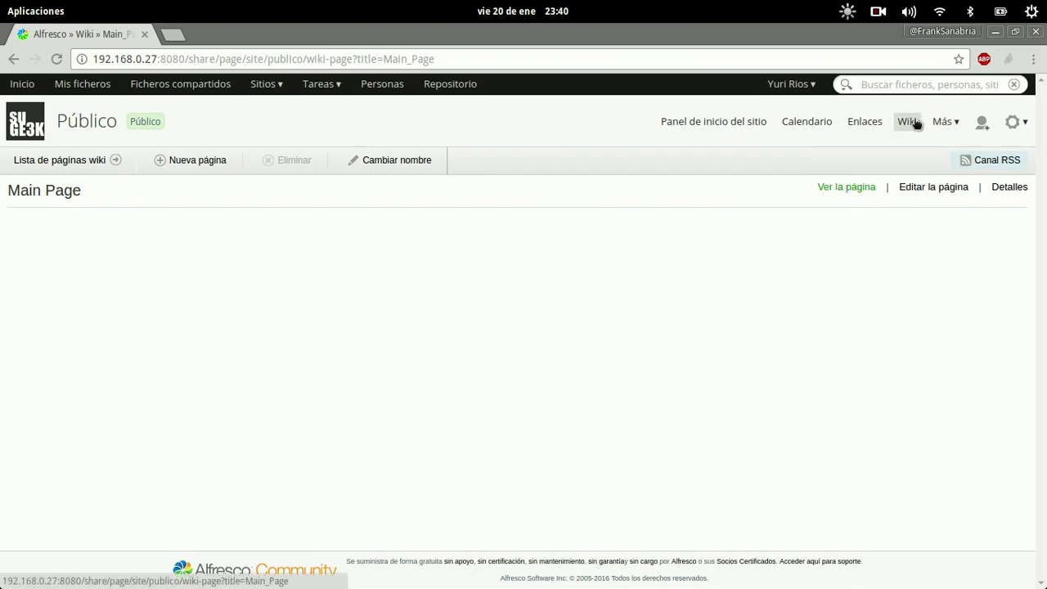
{"action": "left_click", "coordinate": [864, 121]}
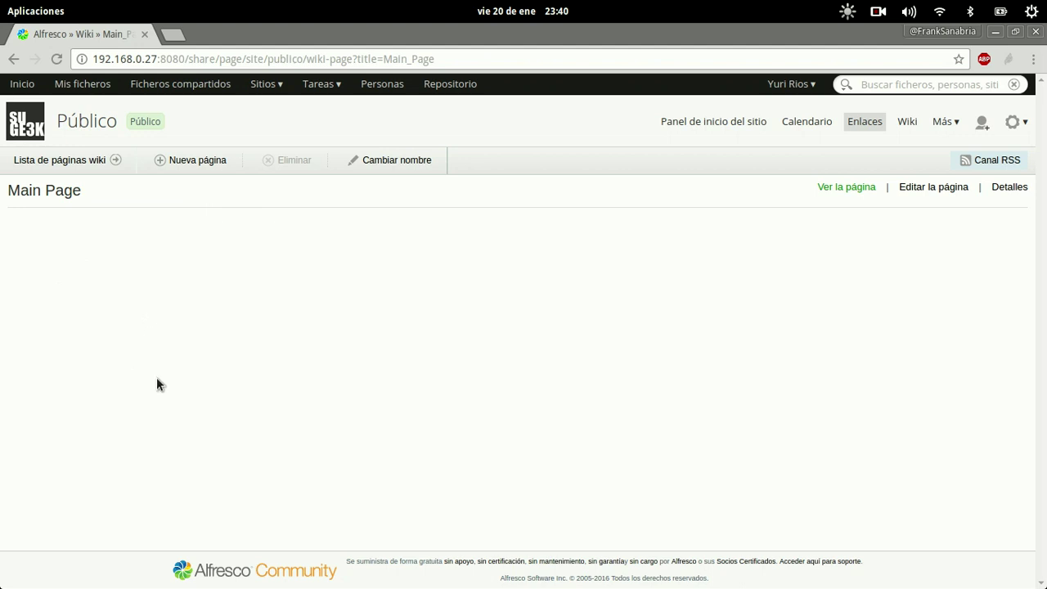
{"action": "left_click", "coordinate": [81, 154]}
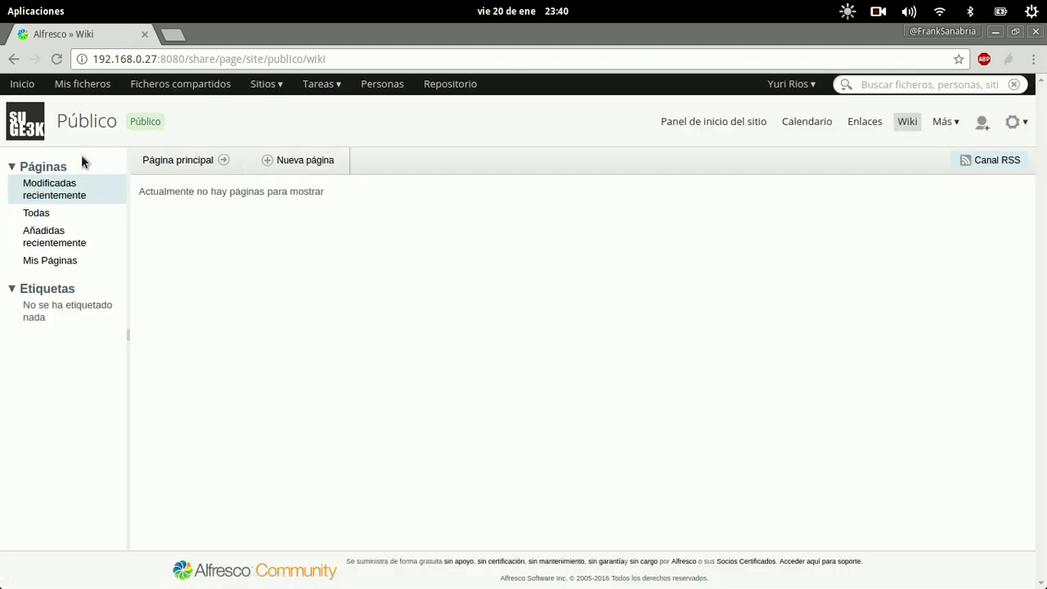
{"action": "left_click", "coordinate": [43, 213]}
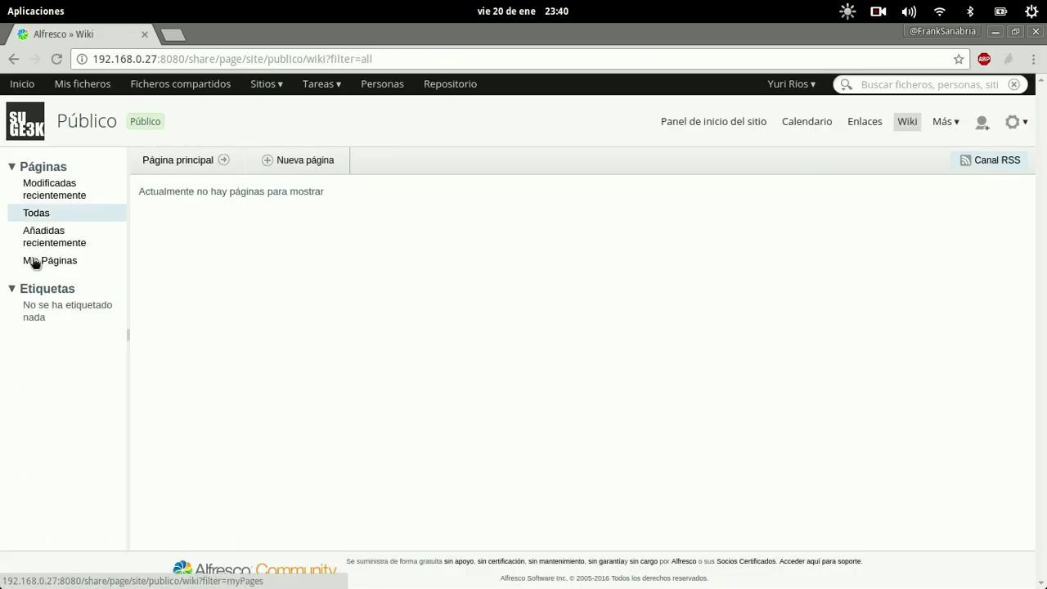
Step: Start a new wiki page titled "Como realizar una solicitud"
{"action": "left_click", "coordinate": [298, 162]}
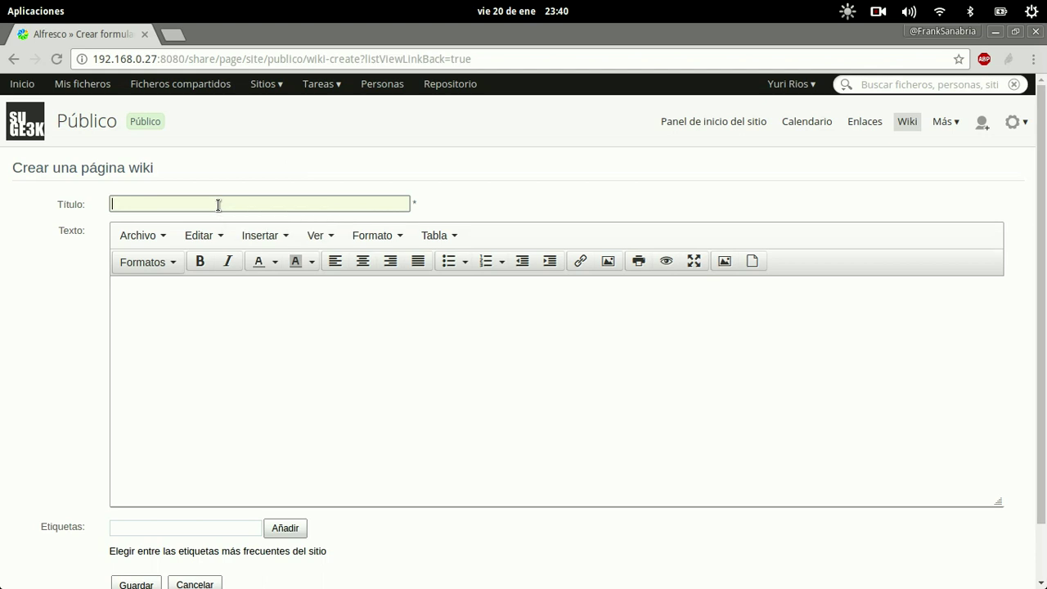
{"action": "type", "text": "Como realizar una solicitud"}
{"action": "left_click", "coordinate": [220, 289]}
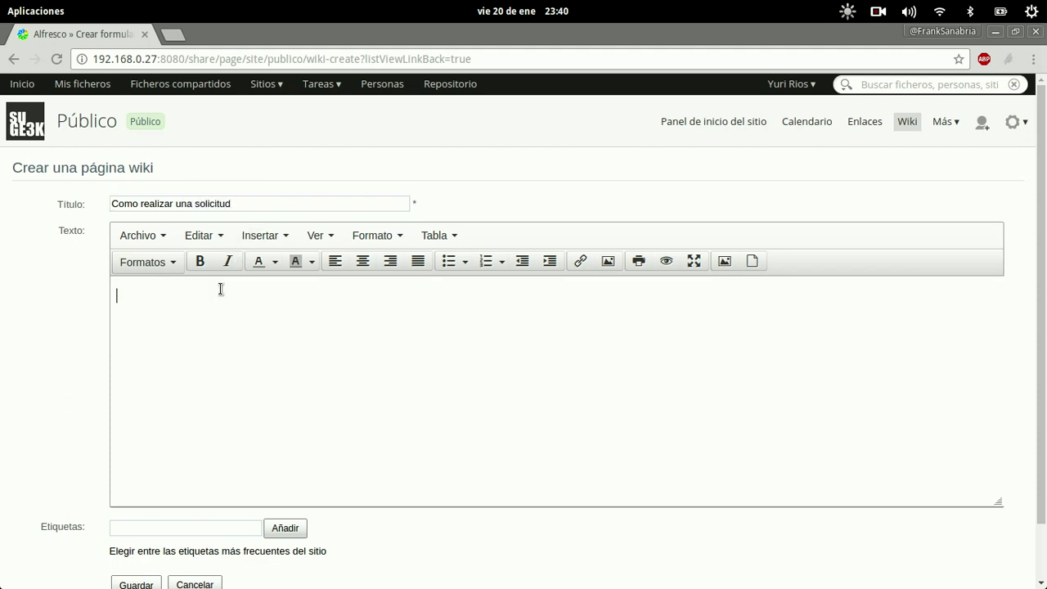
Step: Add the tag "solcitud" to the new wiki page
{"action": "left_click", "coordinate": [189, 523]}
{"action": "type", "text": "solcitud"}
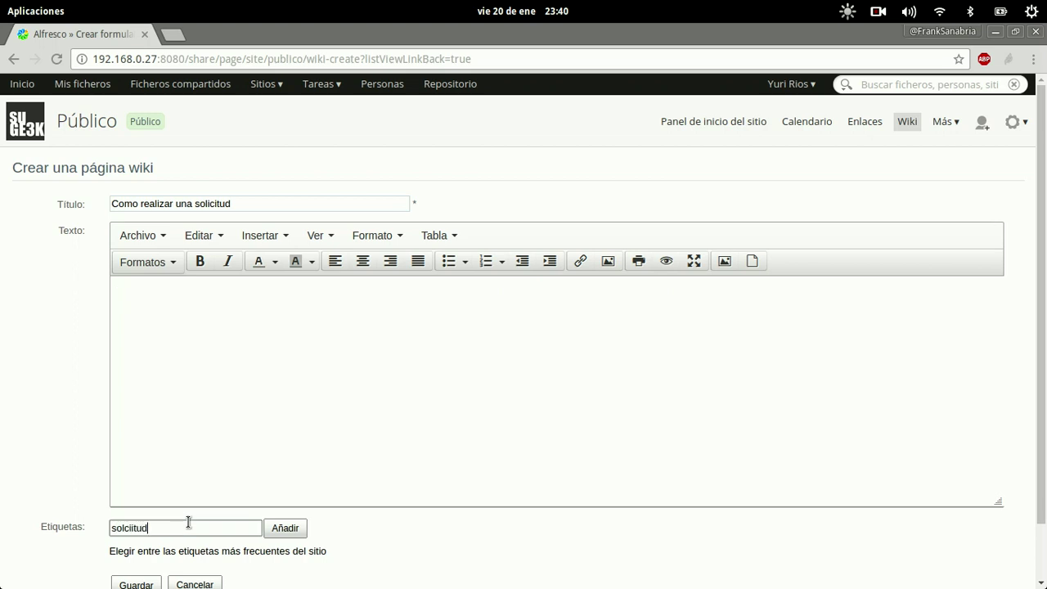
{"action": "key", "text": "BackSpace"}
{"action": "key", "text": "BackSpace"}
{"action": "key", "text": "BackSpace"}
{"action": "type", "text": "tud"}
{"action": "left_click", "coordinate": [284, 528]}
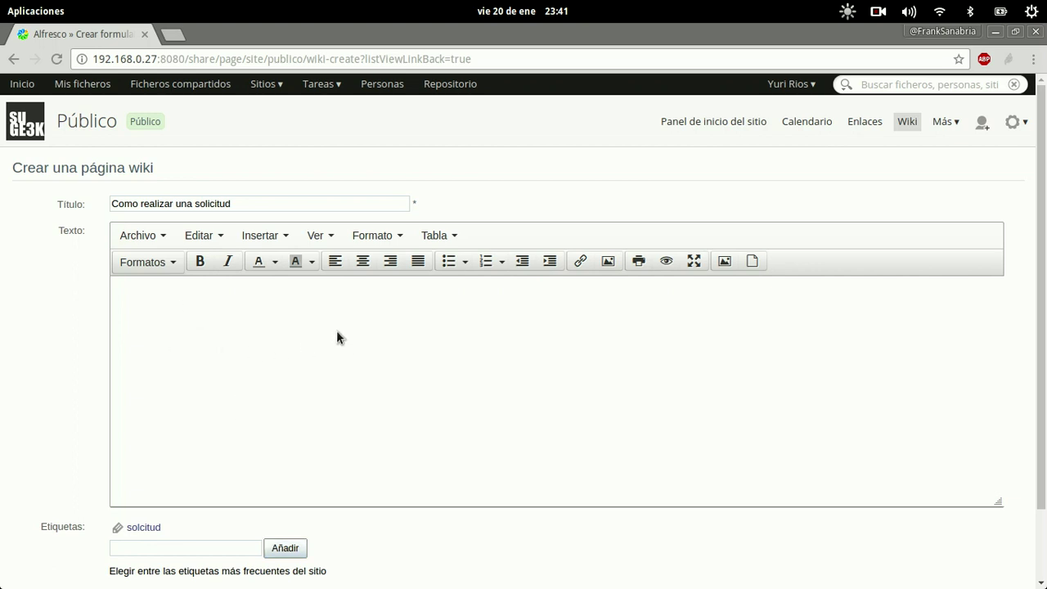
{"action": "scroll", "coordinate": [364, 325], "scroll_direction": "down", "scroll_amount": 2}
{"action": "scroll", "coordinate": [344, 330], "scroll_direction": "up", "scroll_amount": 2}
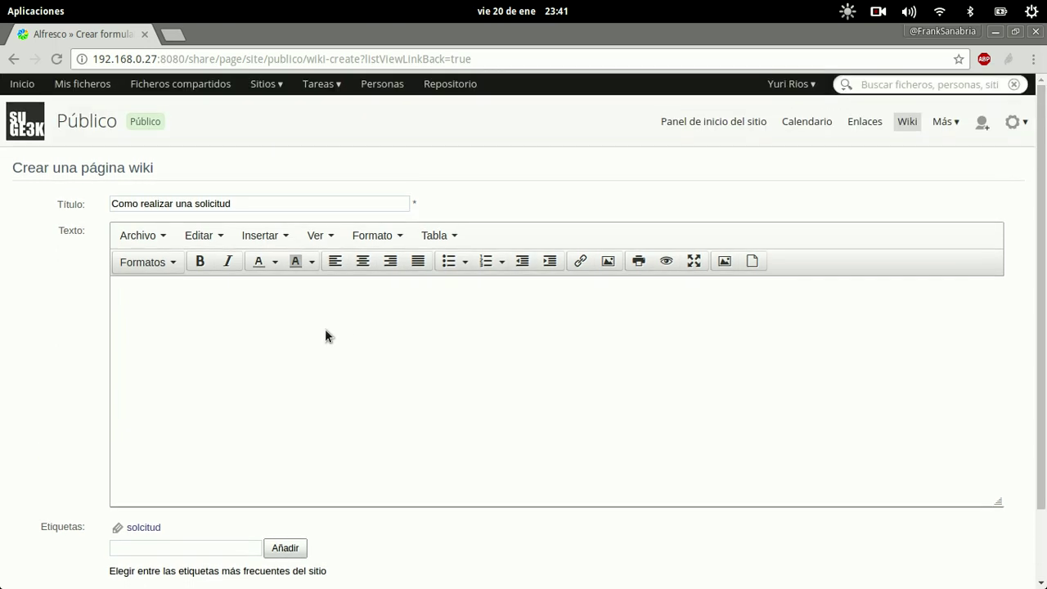
Step: Enter the label "Codigo:" as the first line of the page's body text
{"action": "left_click", "coordinate": [297, 203]}
{"action": "left_click", "coordinate": [205, 290]}
{"action": "type", "text": "as"}
{"action": "key", "text": "ctrl+a"}
{"action": "key", "text": "BackSpace"}
{"action": "type", "text": "Codigo:"}
Step: Format the "Codigo:" label in the body text as superscript
{"action": "key", "text": "ctrl+a"}
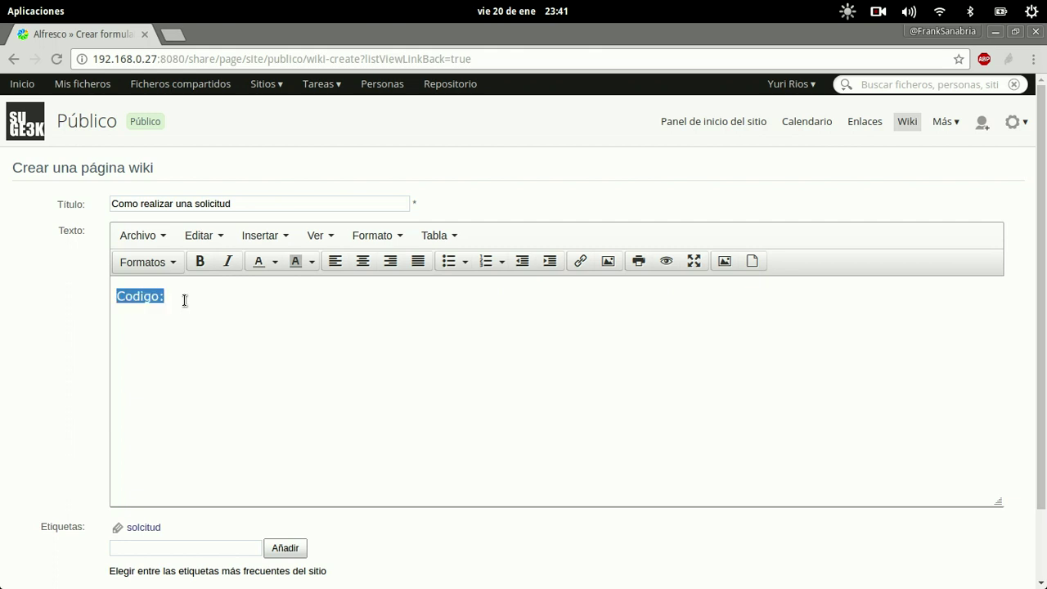
{"action": "left_click", "coordinate": [163, 238]}
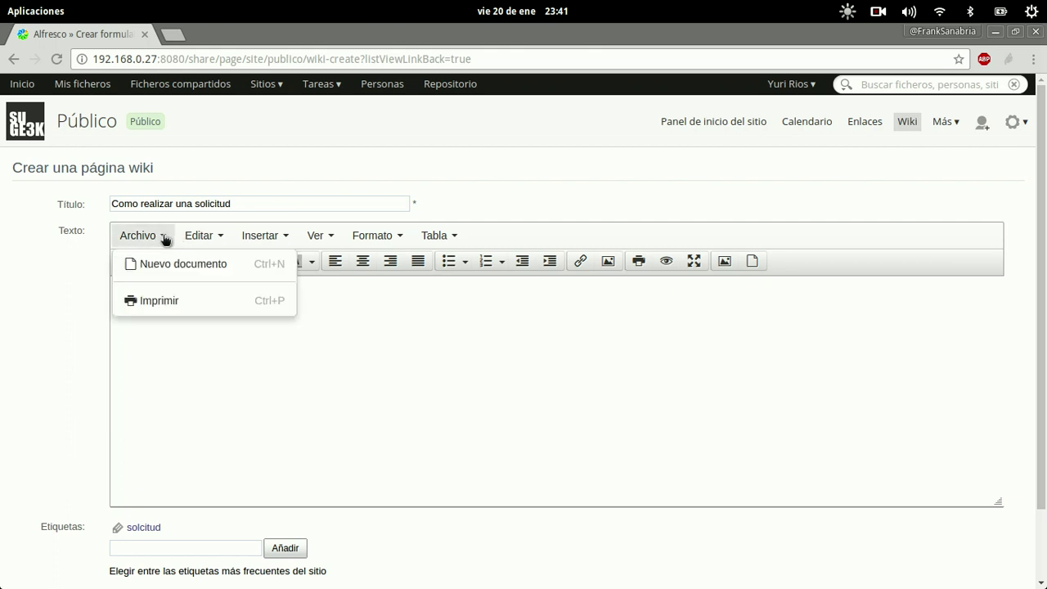
{"action": "mouse_move", "coordinate": [310, 238]}
{"action": "mouse_move", "coordinate": [383, 238]}
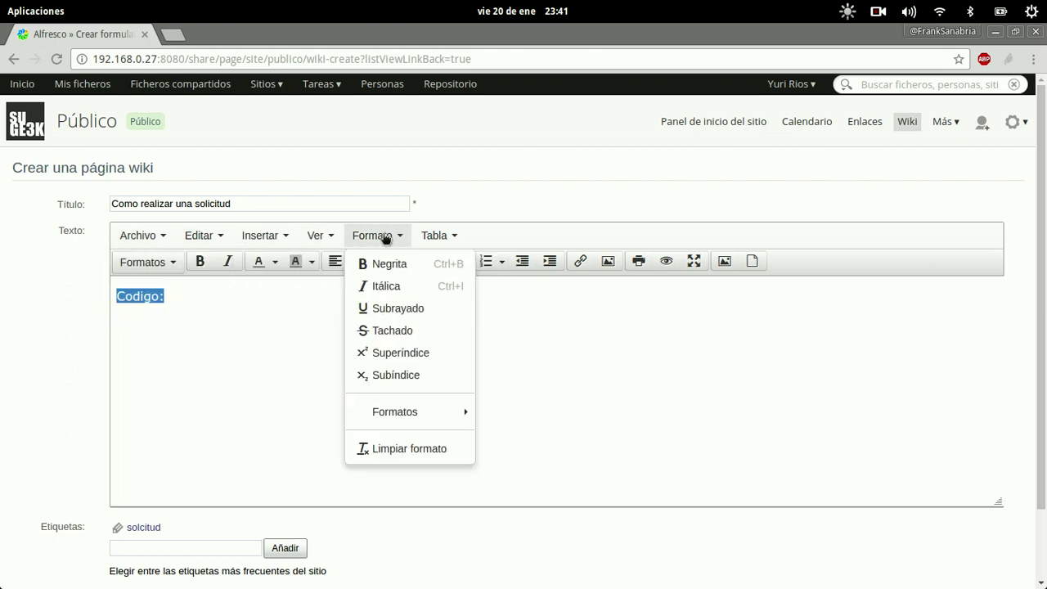
{"action": "mouse_move", "coordinate": [425, 413]}
{"action": "mouse_move", "coordinate": [540, 419]}
{"action": "mouse_move", "coordinate": [535, 439]}
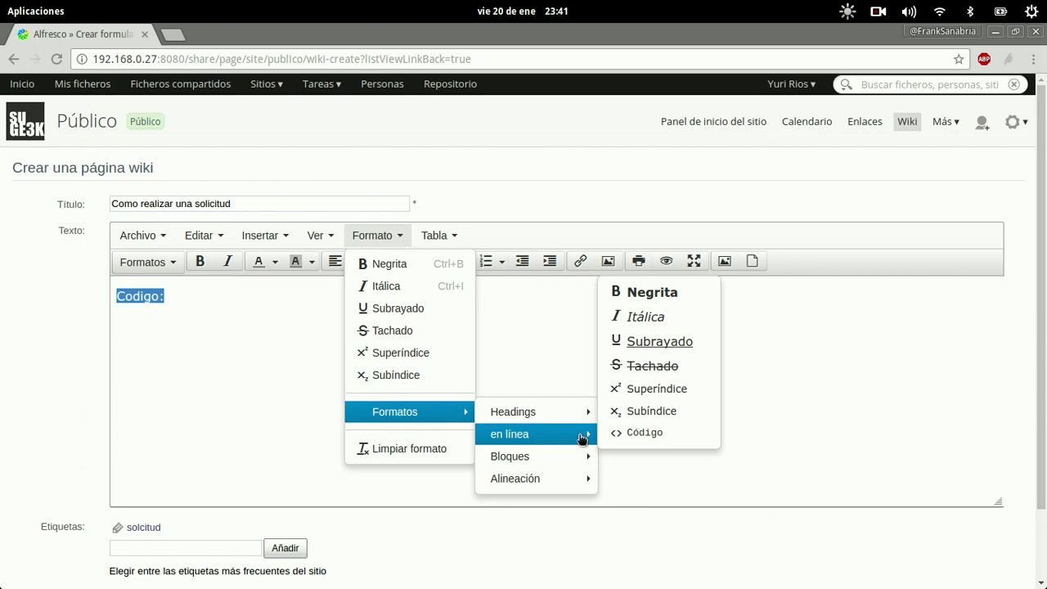
{"action": "left_click", "coordinate": [652, 390]}
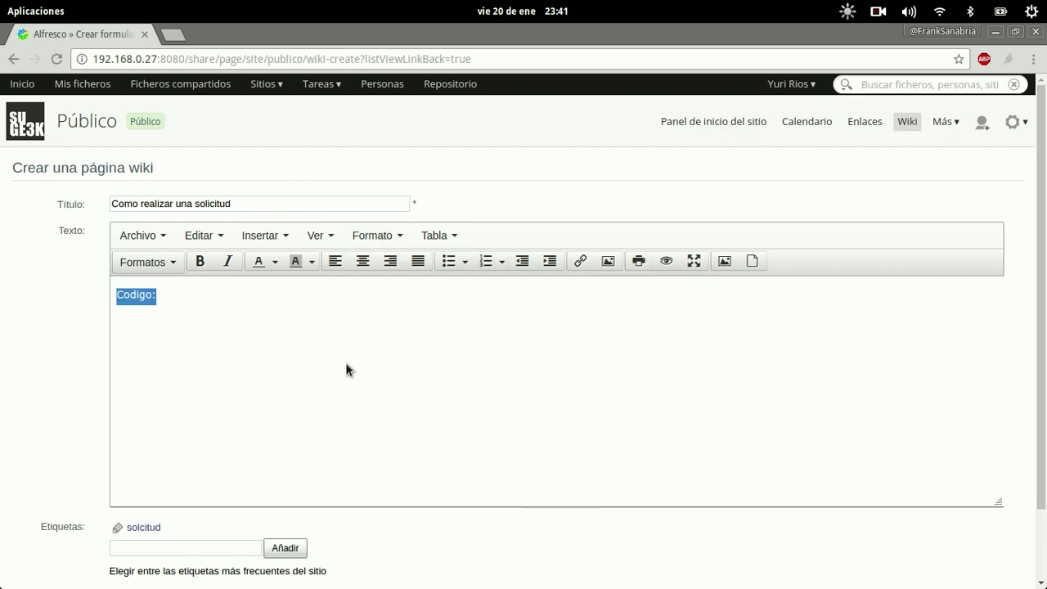
{"action": "left_click", "coordinate": [180, 301]}
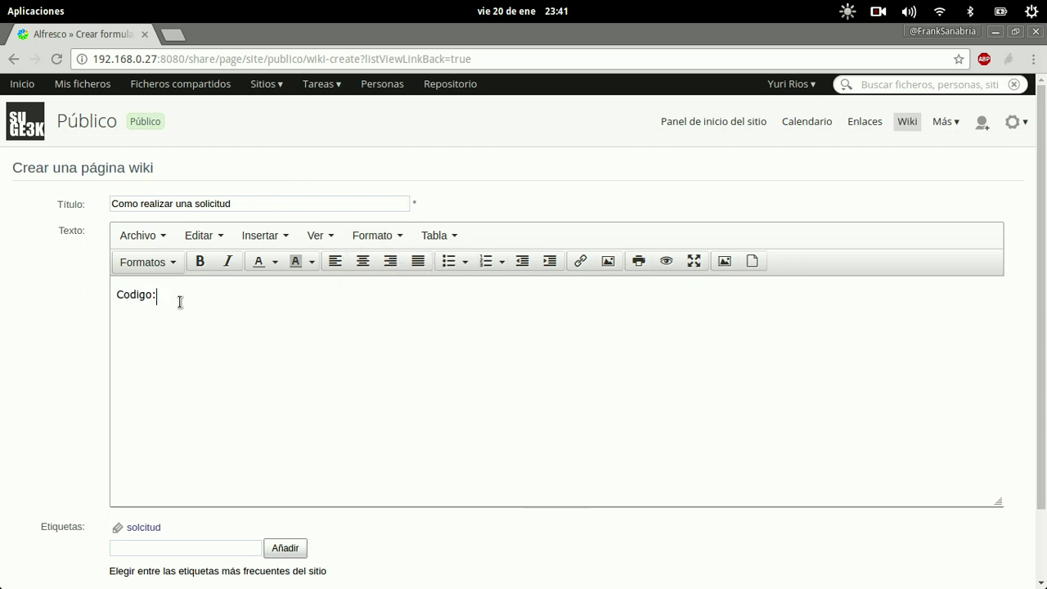
Step: Complete the code line so that it reads "Codigo:SGC00001"
{"action": "type", "text": "00001"}
{"action": "key", "text": "Left"}
{"action": "key", "text": "Left"}
{"action": "key", "text": "Left"}
{"action": "key", "text": "Left"}
{"action": "key", "text": "Left"}
{"action": "type", "text": "SCG"}
Step: Right-align the "Codigo:SGC00001" line and start an empty line beneath it
{"action": "triple_click", "coordinate": [180, 301]}
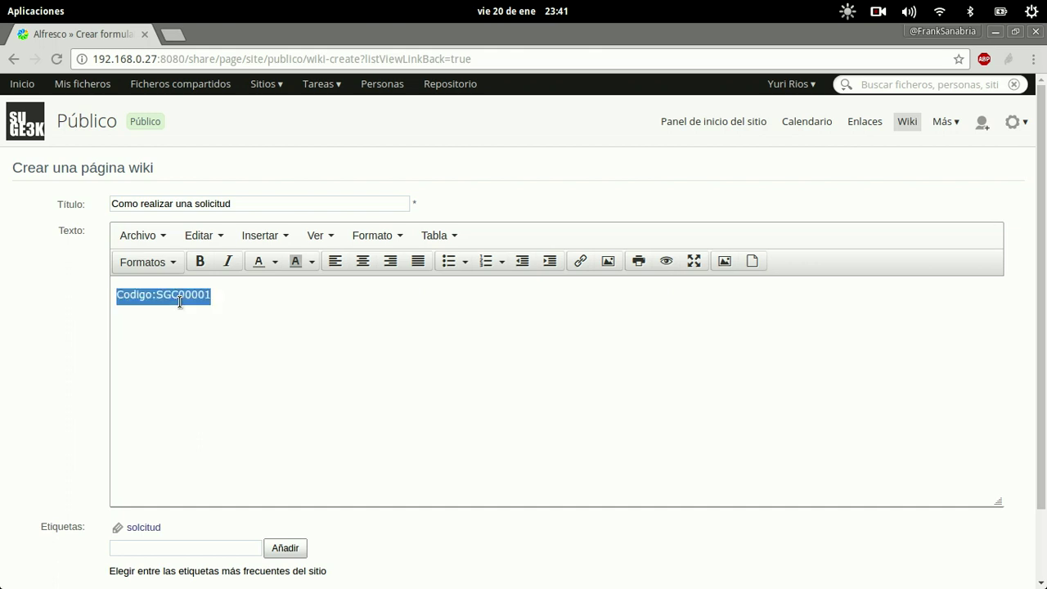
{"action": "left_click", "coordinate": [390, 261]}
{"action": "left_click", "coordinate": [381, 314]}
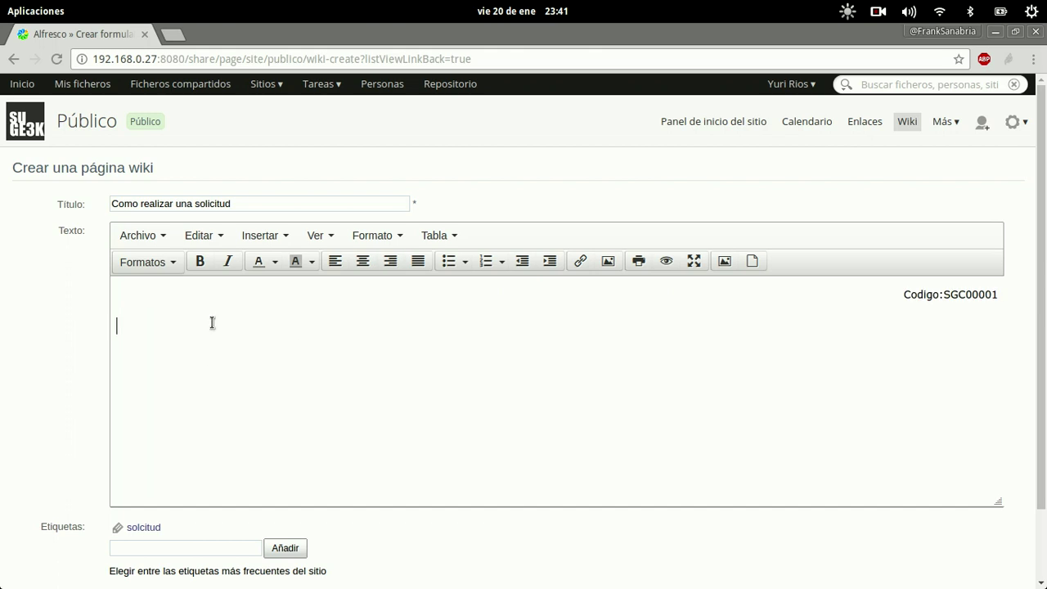
Step: Center the empty line below the code and apply the Heading 1 format to it
{"action": "left_click", "coordinate": [247, 201]}
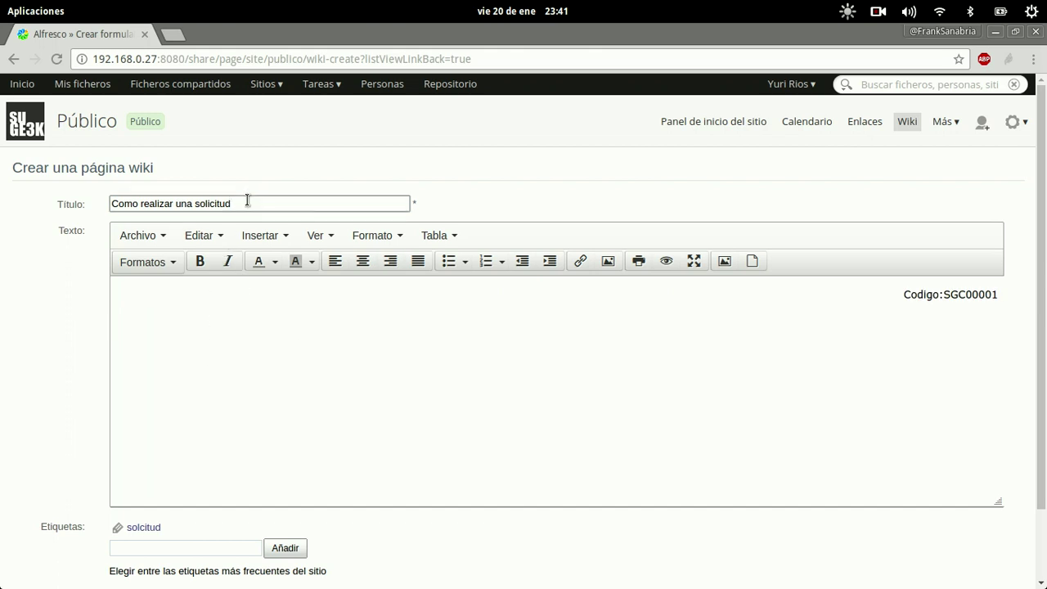
{"action": "left_click", "coordinate": [157, 322]}
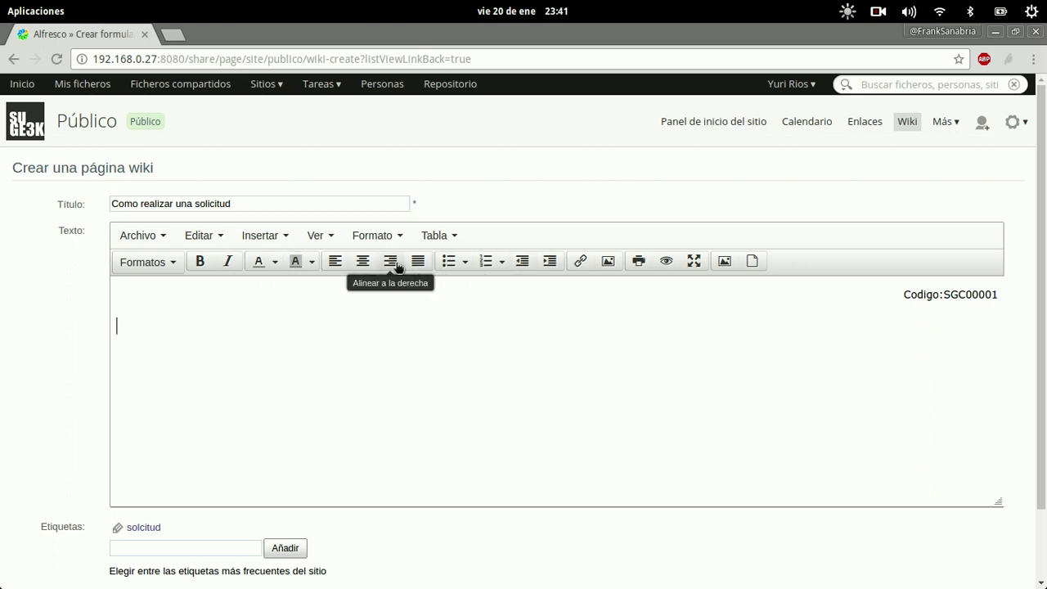
{"action": "left_click", "coordinate": [362, 260]}
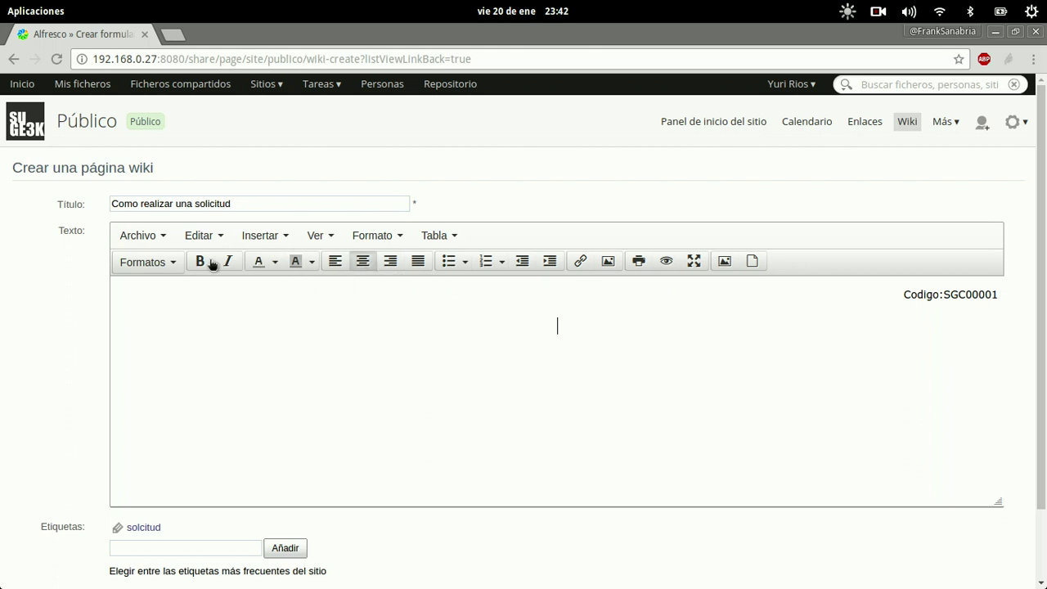
{"action": "left_click", "coordinate": [401, 236]}
{"action": "mouse_move", "coordinate": [405, 419]}
{"action": "mouse_move", "coordinate": [619, 416]}
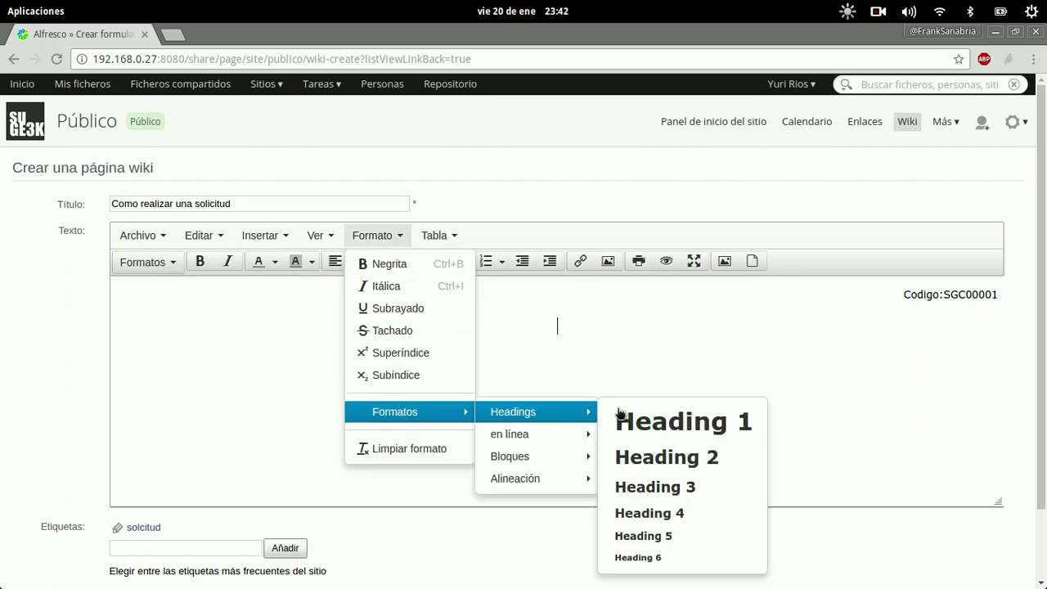
{"action": "left_click", "coordinate": [683, 417]}
Step: Enter "Como Crear una Solicitud" as the centered heading below the code line
{"action": "type", "text": "com"}
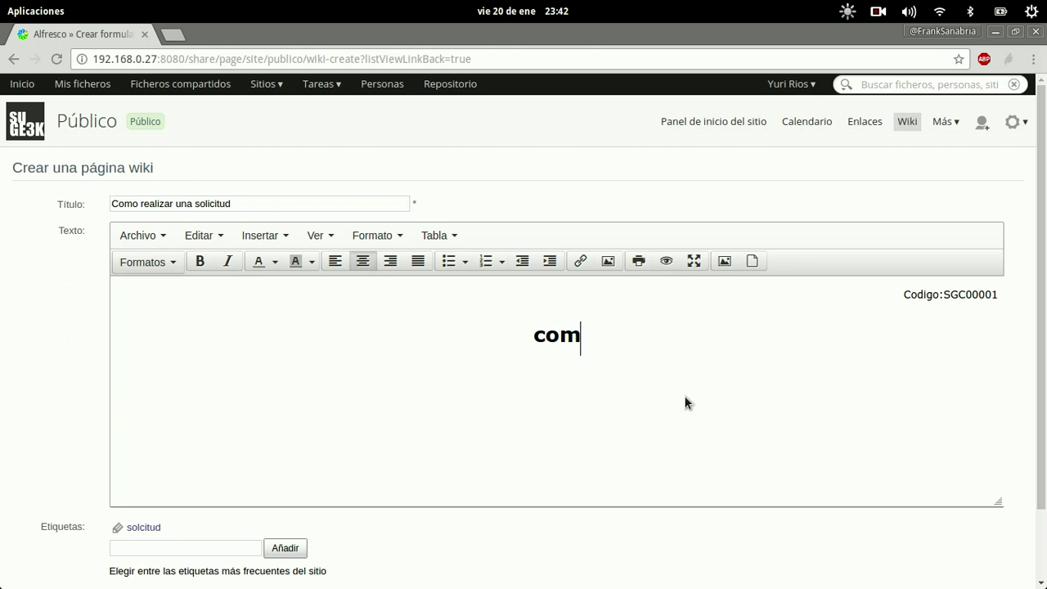
{"action": "key", "text": "BackSpace"}
{"action": "key", "text": "BackSpace"}
{"action": "key", "text": "BackSpace"}
{"action": "type", "text": "COMO"}
{"action": "key", "text": "BackSpace"}
{"action": "key", "text": "BackSpace"}
{"action": "key", "text": "BackSpace"}
{"action": "type", "text": "omo"}
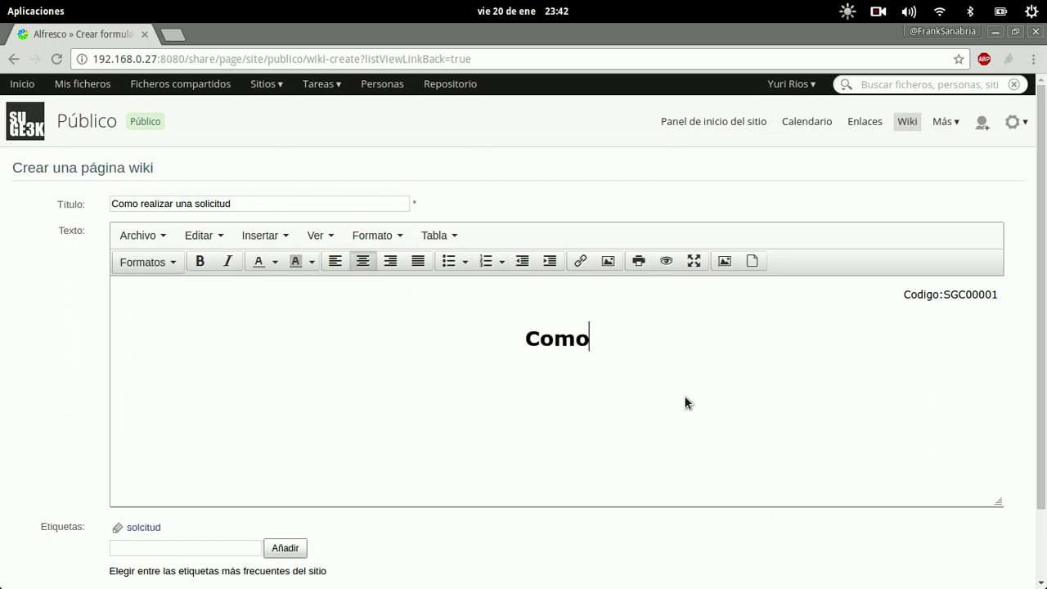
{"action": "type", "text": " Crear u"}
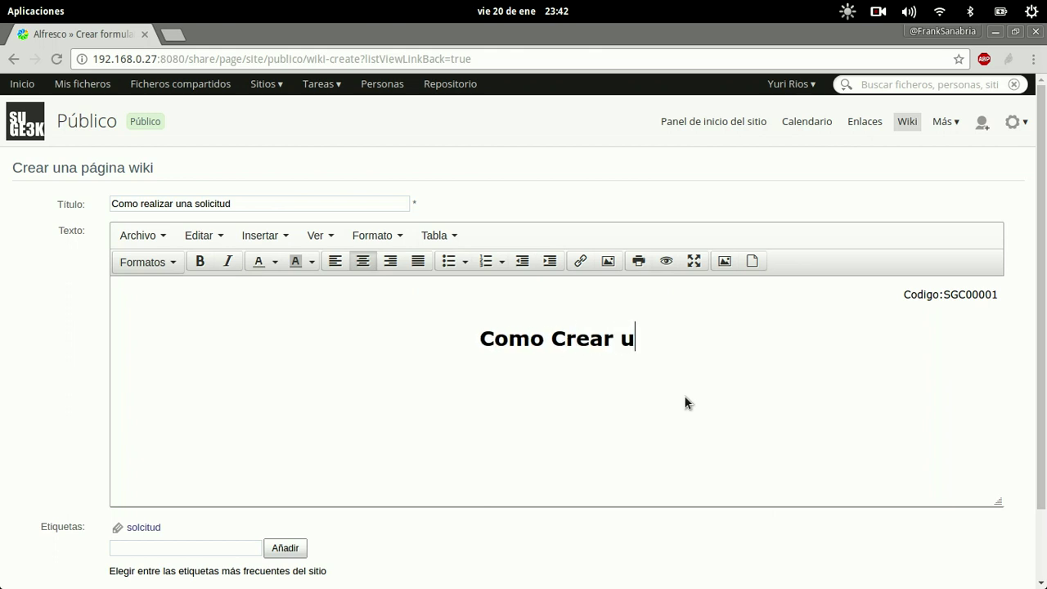
{"action": "type", "text": "na Soliciut"}
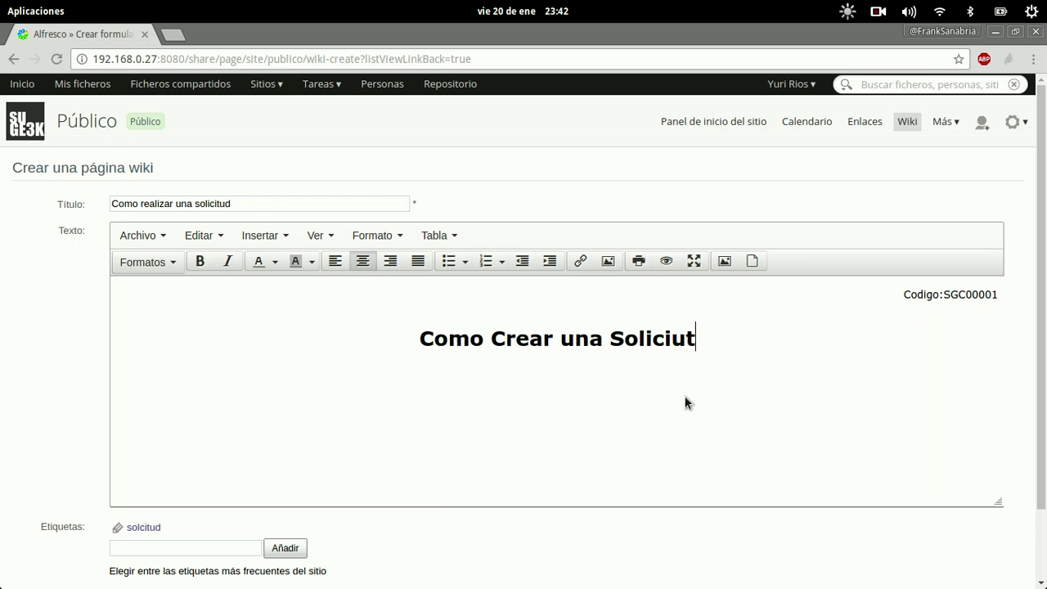
{"action": "key", "text": "BackSpace"}
{"action": "key", "text": "BackSpace"}
{"action": "type", "text": "tud"}
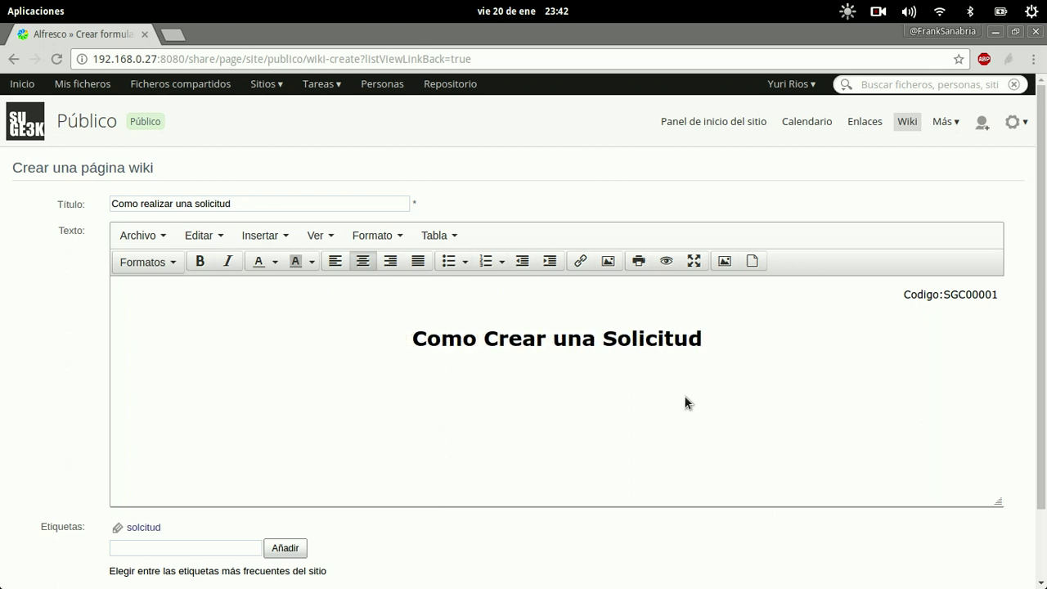
Step: Add the lines "Observaciones" and "Procedimiento" below the heading, followed by an empty line
{"action": "key", "text": "Return"}
{"action": "type", "text": "Obser"}
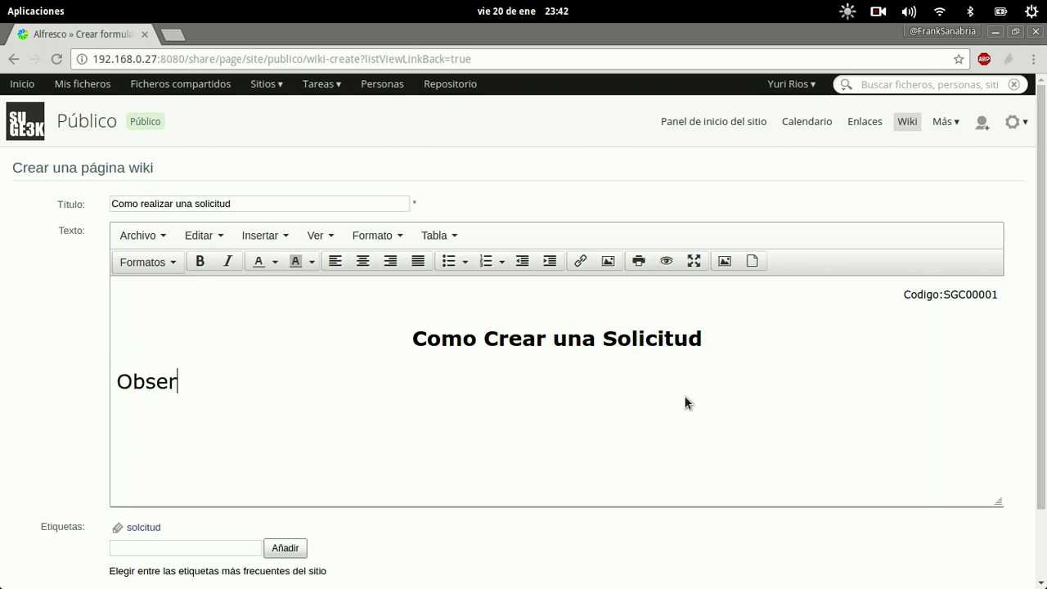
{"action": "type", "text": "vaciones"}
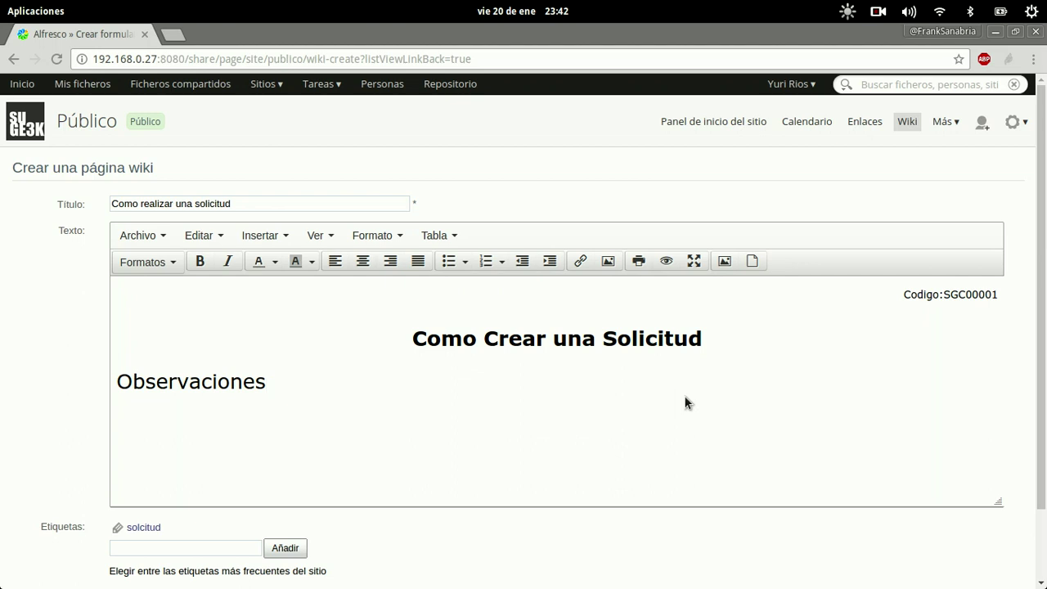
{"action": "key", "text": "Return"}
{"action": "type", "text": "Procedimiento"}
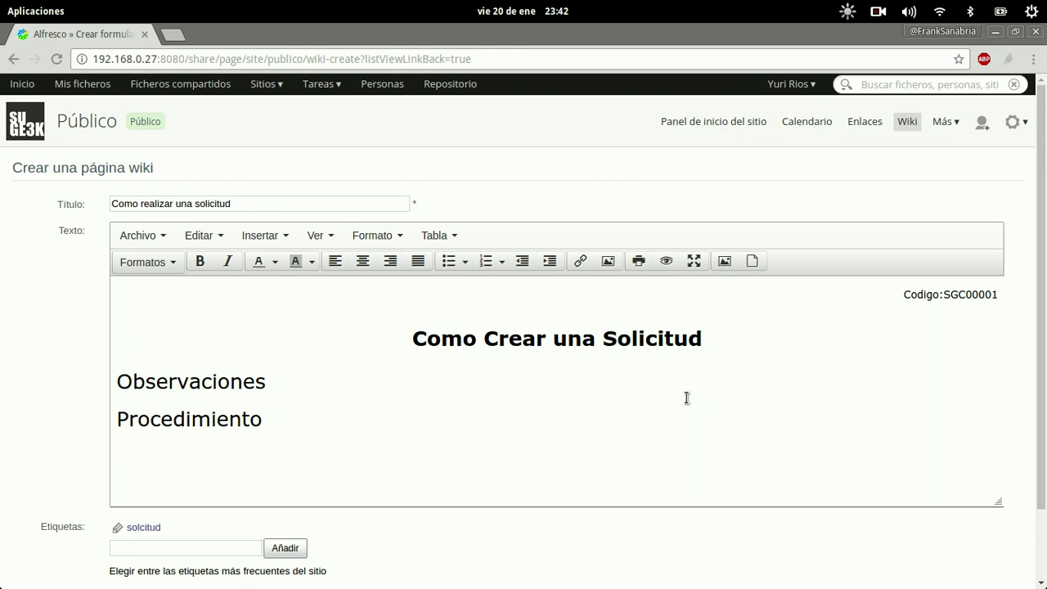
{"action": "key", "text": "Return"}
Step: Apply the Párrafo block format to the empty line below "Procedimiento"
{"action": "scroll", "coordinate": [392, 391], "scroll_direction": "down", "scroll_amount": 2}
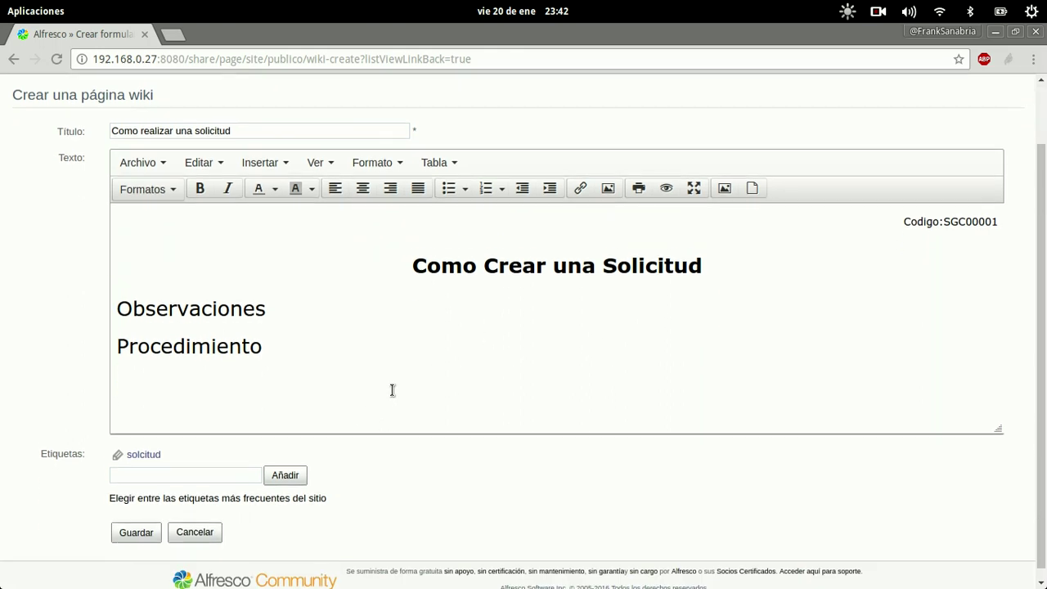
{"action": "scroll", "coordinate": [393, 390], "scroll_direction": "up", "scroll_amount": 1}
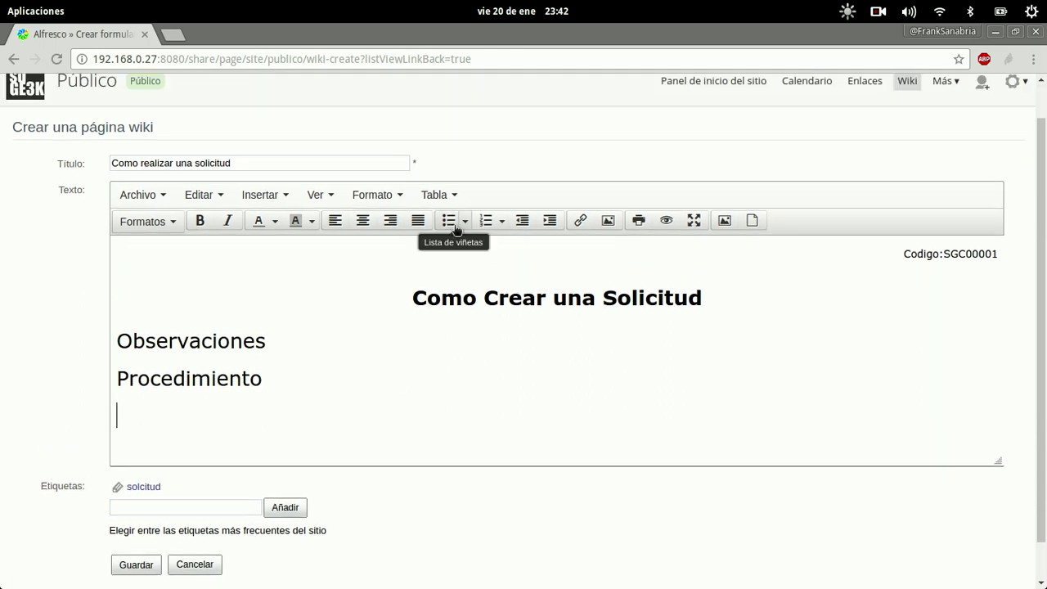
{"action": "left_click", "coordinate": [406, 200]}
{"action": "mouse_move", "coordinate": [431, 384]}
{"action": "mouse_move", "coordinate": [544, 392]}
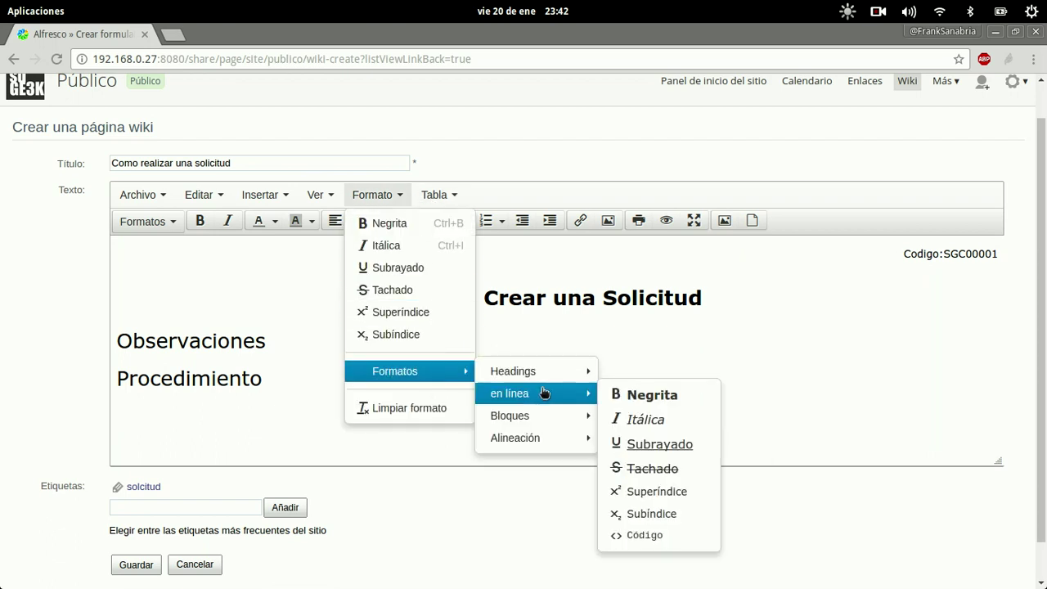
{"action": "mouse_move", "coordinate": [548, 416]}
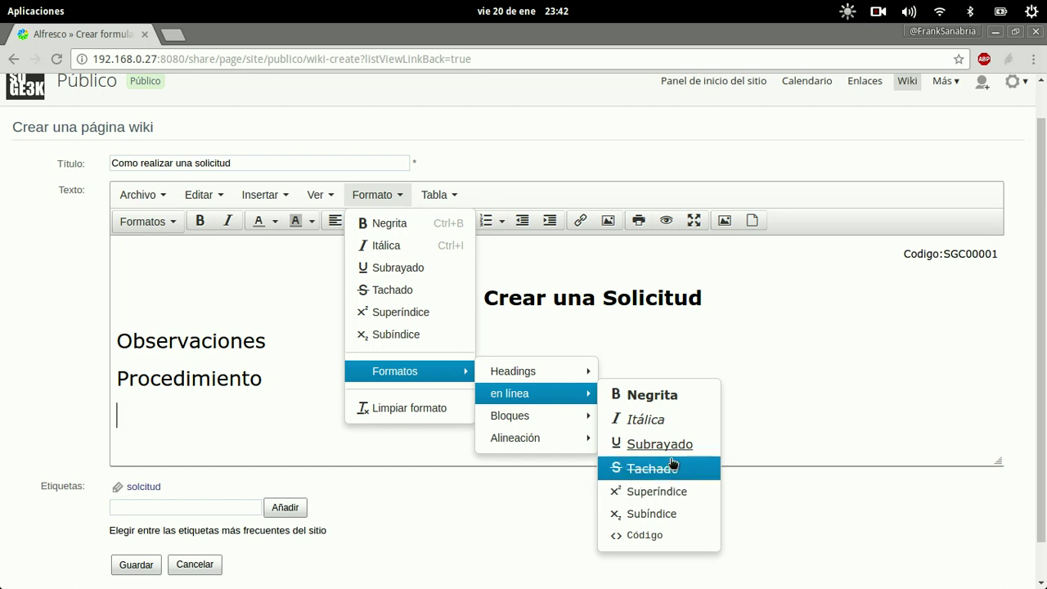
{"action": "mouse_move", "coordinate": [587, 427]}
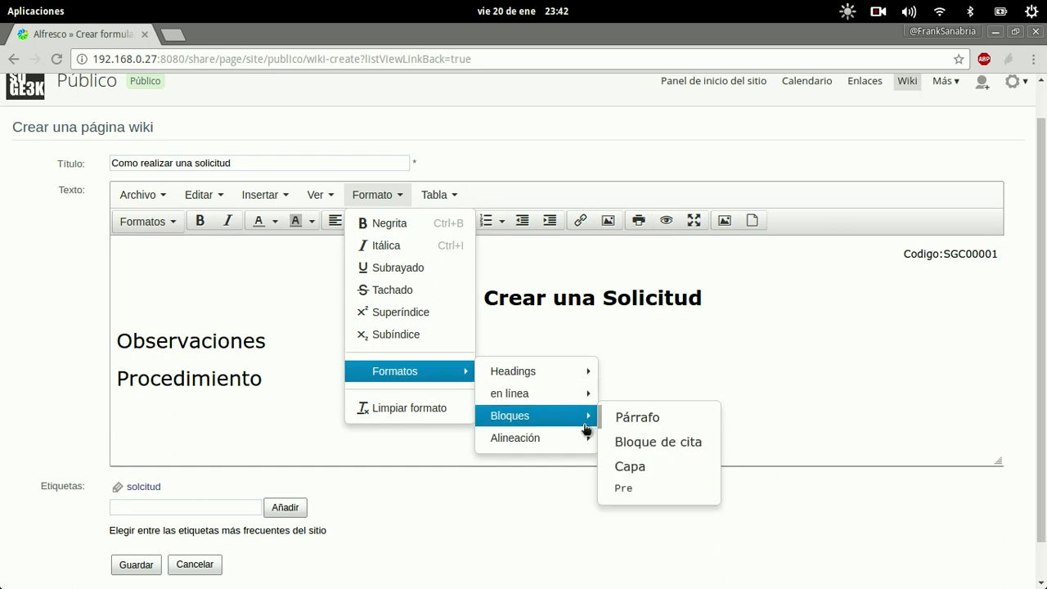
{"action": "left_click", "coordinate": [645, 419]}
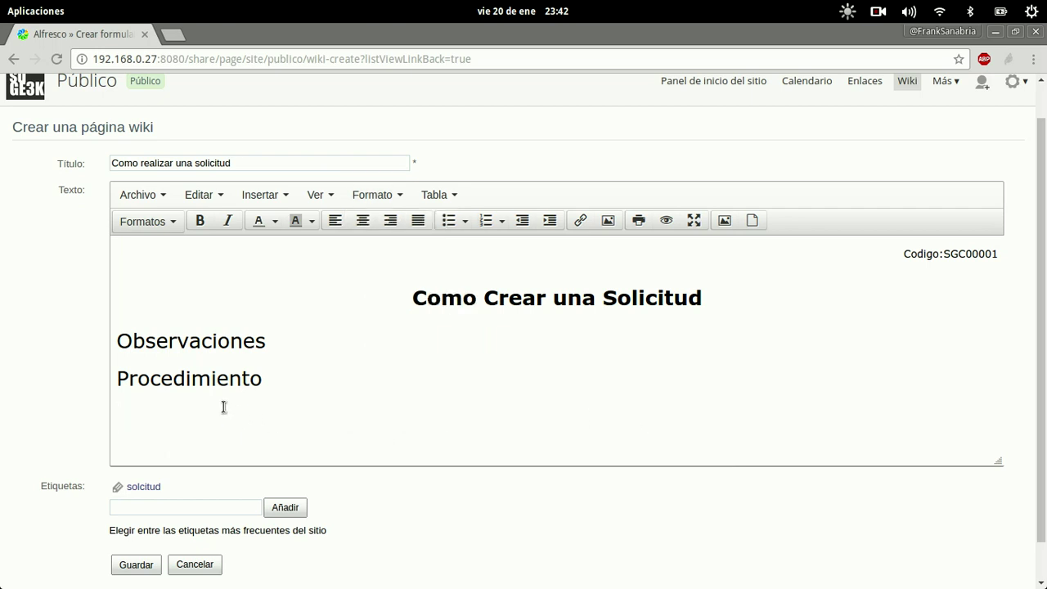
{"action": "type", "text": "sd"}
{"action": "key", "text": "BackSpace"}
{"action": "key", "text": "BackSpace"}
{"action": "left_click", "coordinate": [486, 220]}
{"action": "type", "text": "Ingres"}
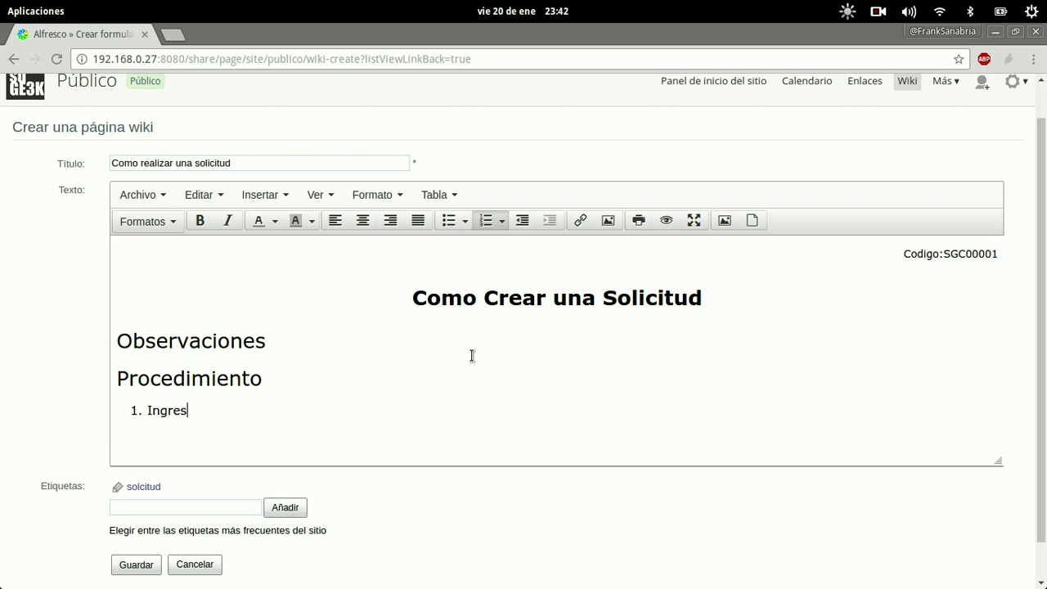
{"action": "type", "text": "ar a www.soporte"}
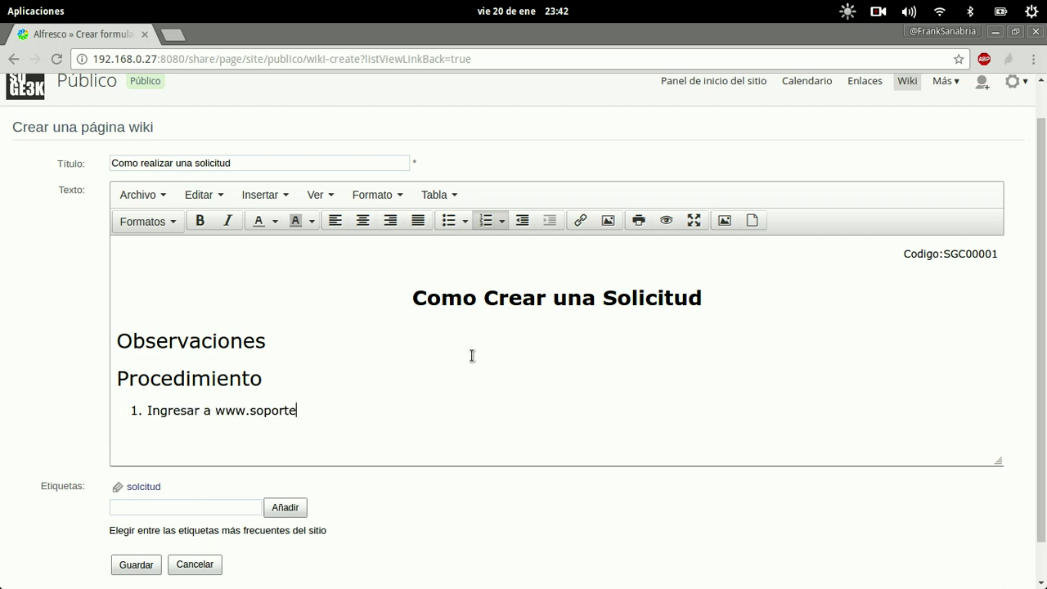
{"action": "type", "text": ".com.co"}
{"action": "key", "text": "Return"}
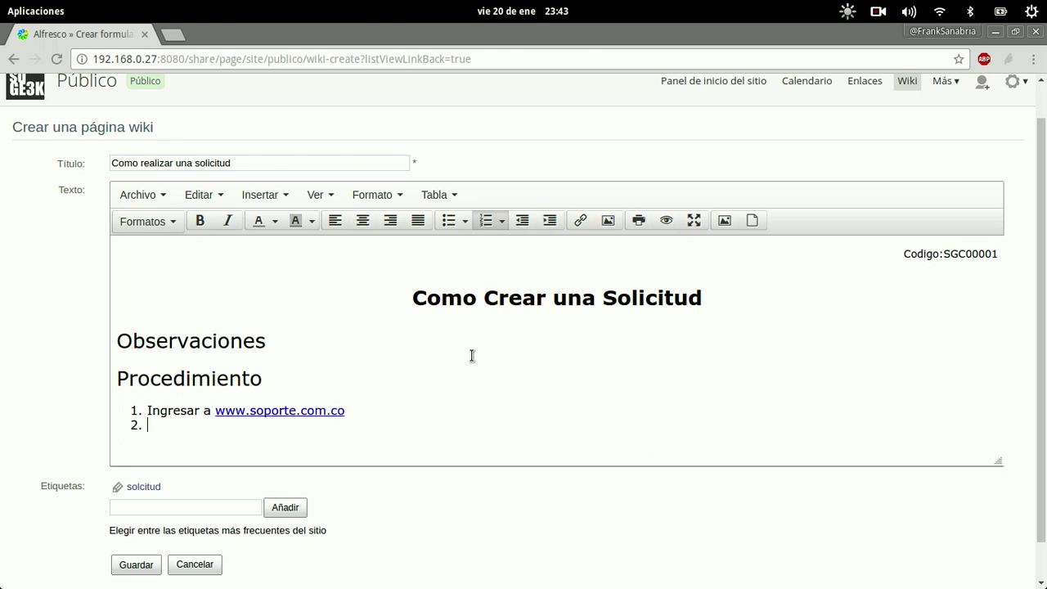
Step: Add "Dar click en el enlace de solicitud por web" as the second list item and start a third item
{"action": "type", "text": "Dar clie"}
{"action": "key", "text": "BackSpace"}
{"action": "type", "text": "cn"}
{"action": "key", "text": "BackSpace"}
{"action": "type", "text": "k en el enlace de"}
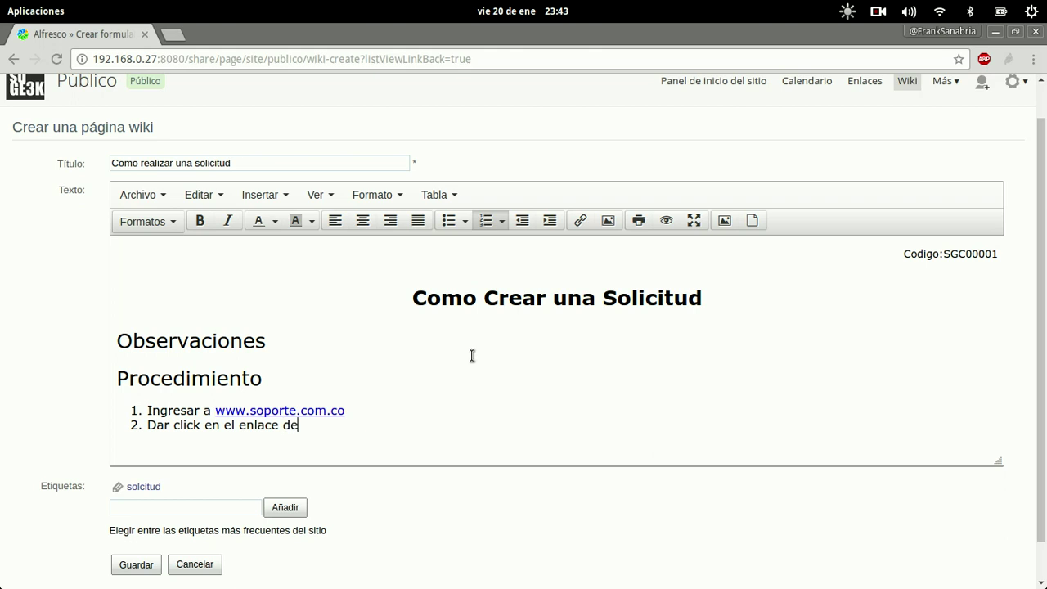
{"action": "type", "text": " solicitud por web"}
{"action": "key", "text": "Return"}
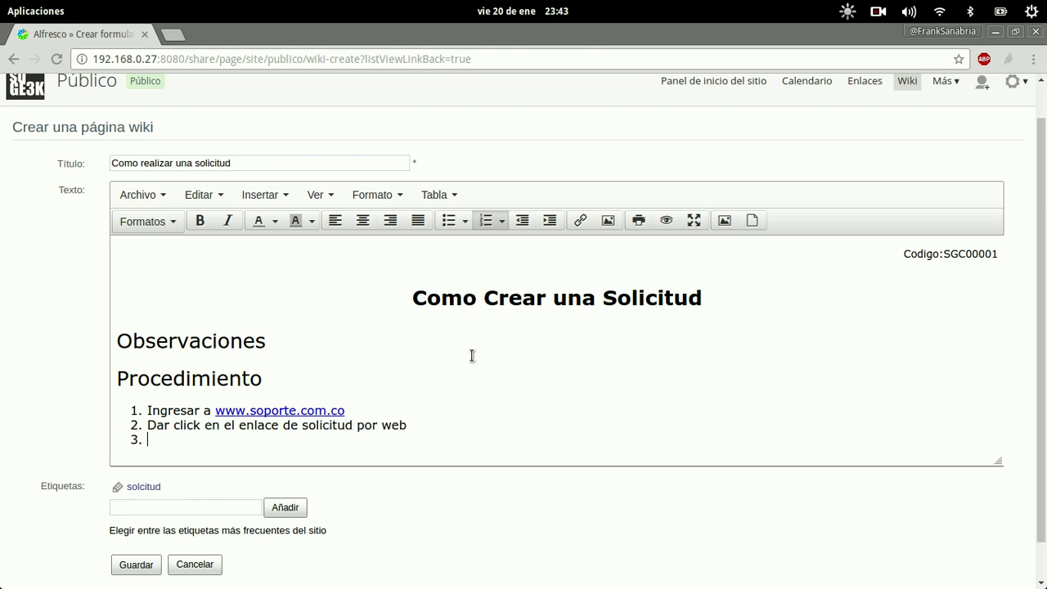
Step: Insert the SystemD image from the site's image library into the third list item
{"action": "left_click", "coordinate": [602, 221]}
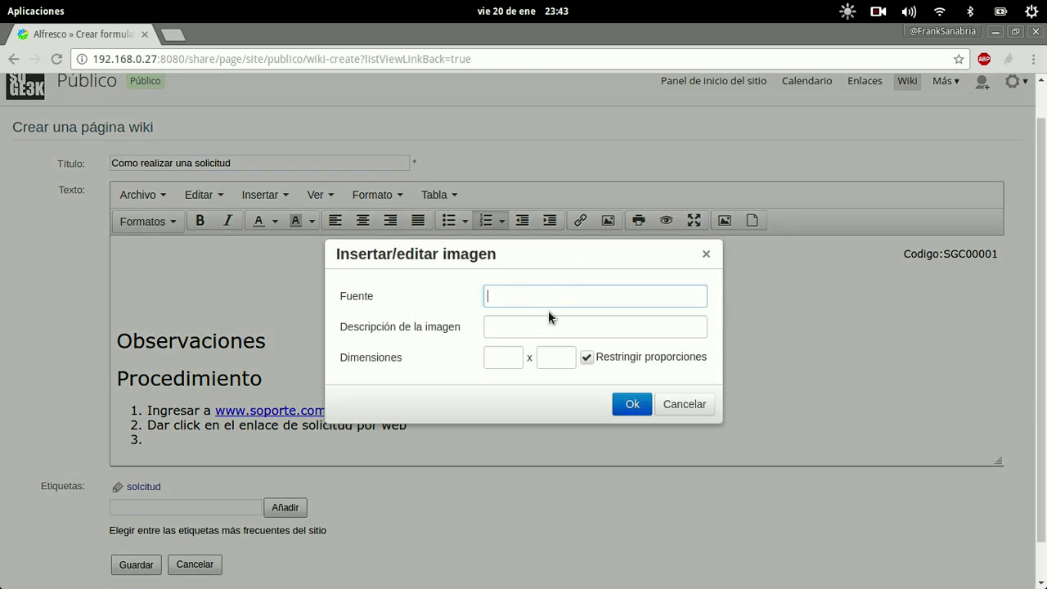
{"action": "key", "text": "Escape"}
{"action": "left_click", "coordinate": [724, 220]}
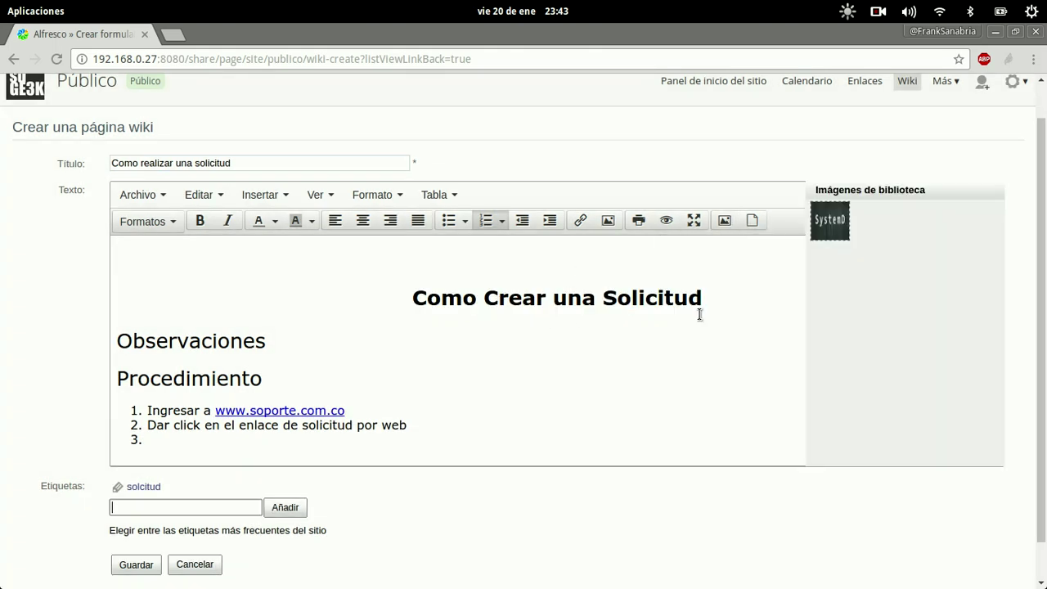
{"action": "left_click", "coordinate": [820, 234]}
{"action": "scroll", "coordinate": [590, 369], "scroll_direction": "down", "scroll_amount": 3}
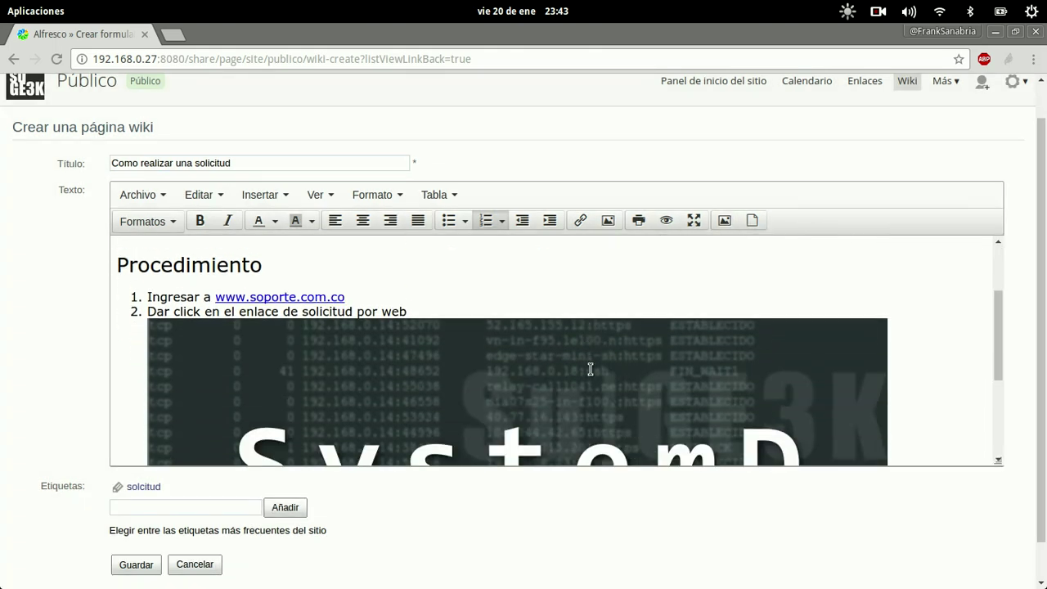
{"action": "scroll", "coordinate": [590, 370], "scroll_direction": "down", "scroll_amount": 5}
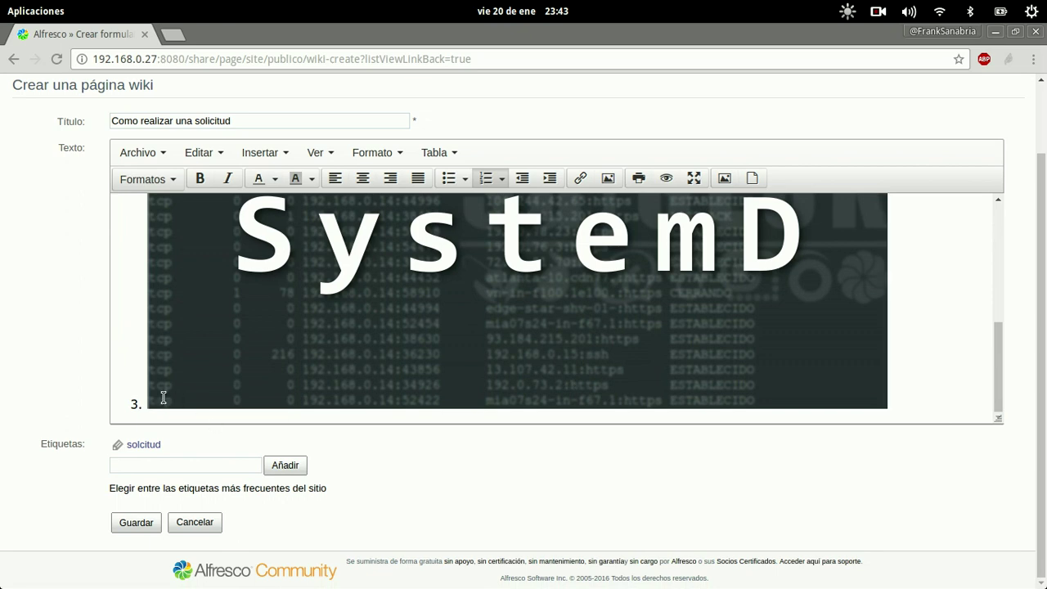
Step: Check the page content around the inserted image and save the wiki page
{"action": "scroll", "coordinate": [173, 362], "scroll_direction": "up", "scroll_amount": 5}
{"action": "scroll", "coordinate": [496, 335], "scroll_direction": "down", "scroll_amount": 4}
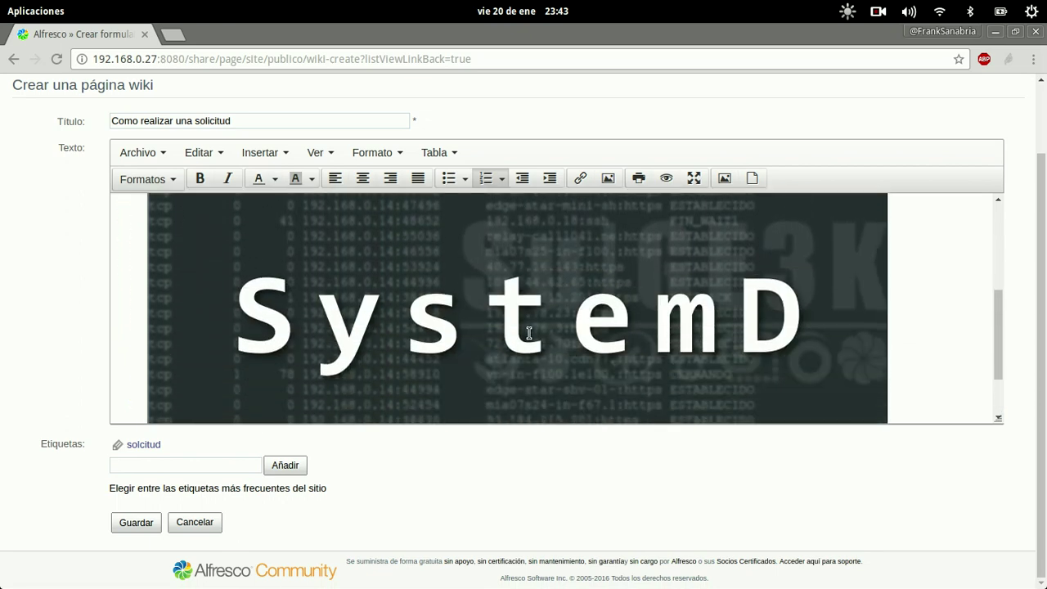
{"action": "scroll", "coordinate": [528, 333], "scroll_direction": "down", "scroll_amount": 2}
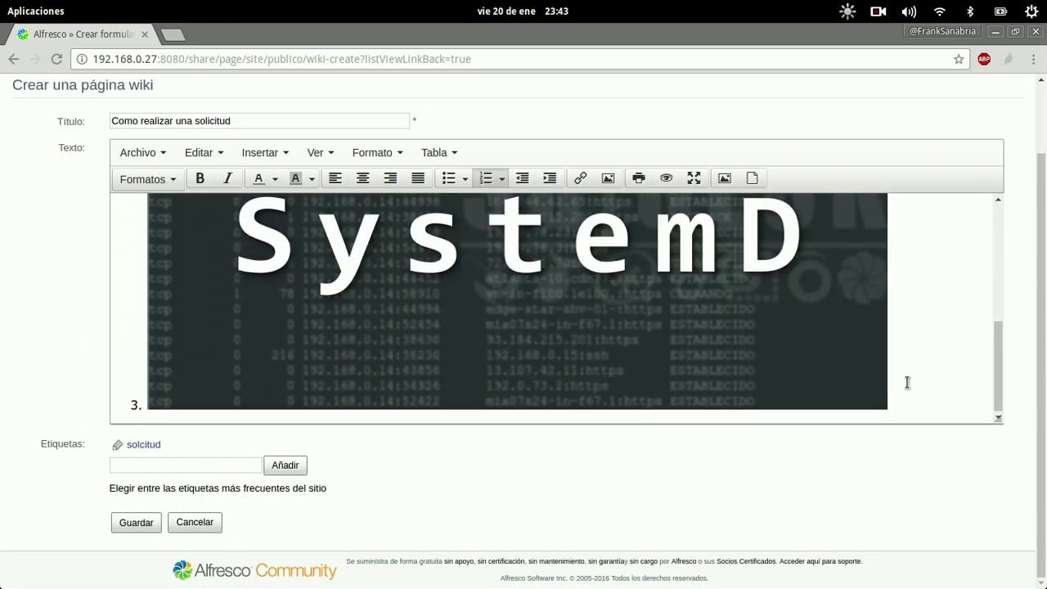
{"action": "scroll", "coordinate": [904, 373], "scroll_direction": "up", "scroll_amount": 8}
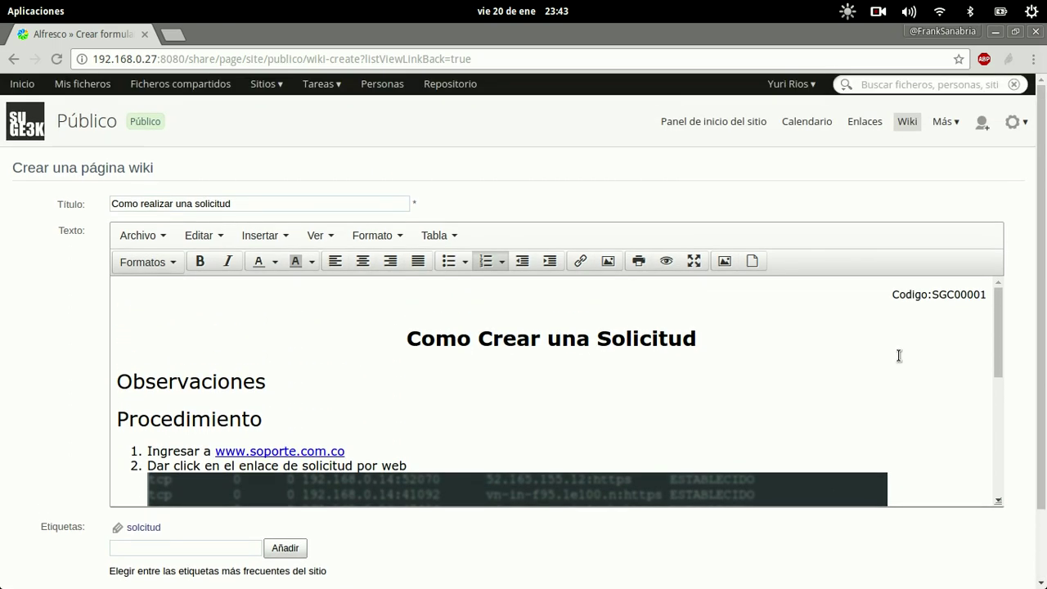
{"action": "scroll", "coordinate": [246, 475], "scroll_direction": "down", "scroll_amount": 4}
{"action": "scroll", "coordinate": [82, 528], "scroll_direction": "down", "scroll_amount": 2}
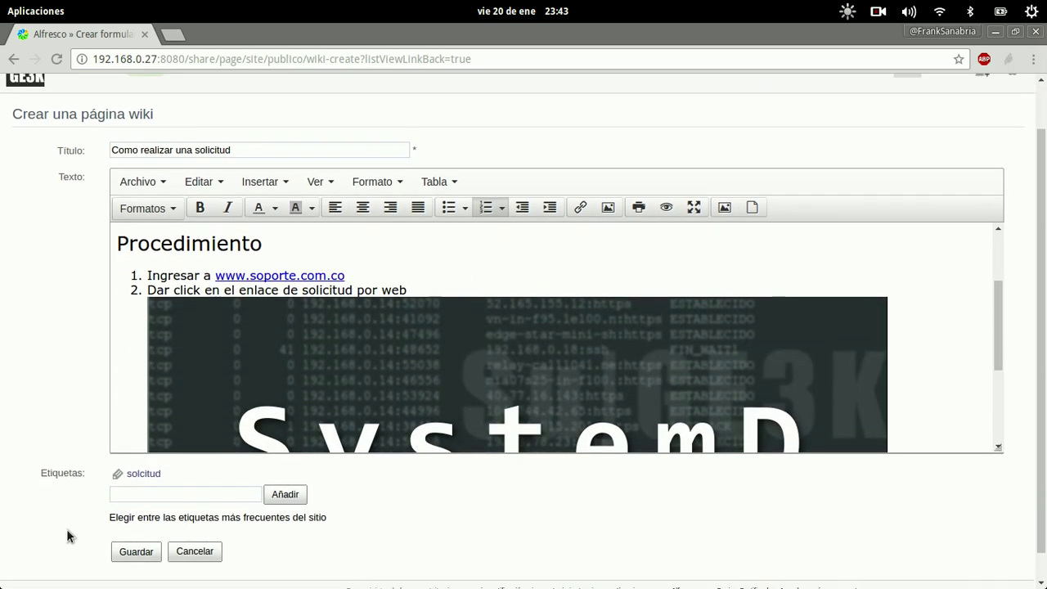
{"action": "scroll", "coordinate": [67, 528], "scroll_direction": "down", "scroll_amount": 1}
{"action": "left_click", "coordinate": [133, 522]}
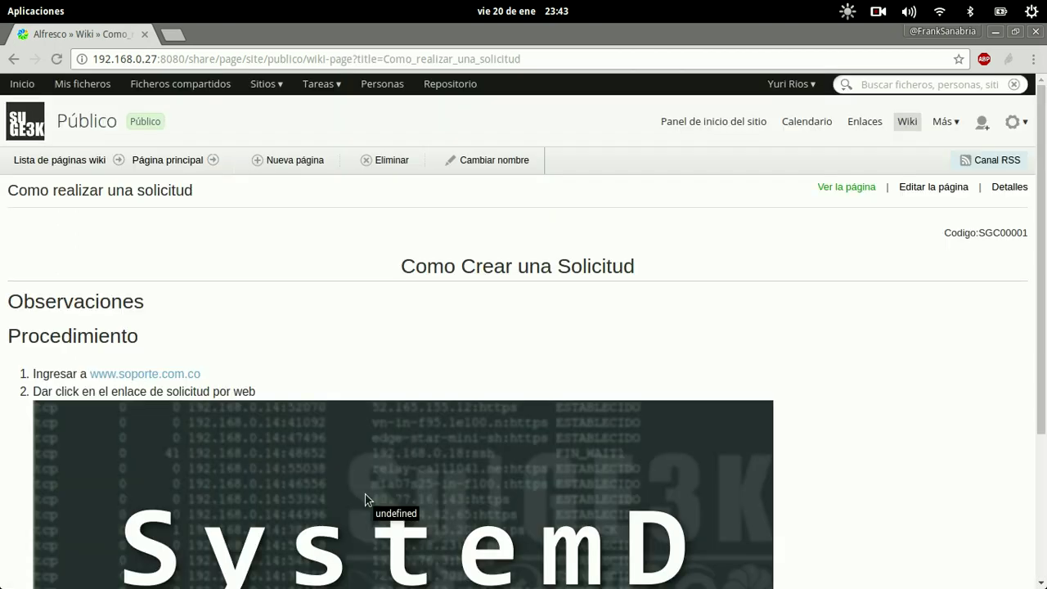
Step: Review the saved wiki page, including its code line, headings, numbered steps and image
{"action": "scroll", "coordinate": [736, 446], "scroll_direction": "down", "scroll_amount": 5}
{"action": "scroll", "coordinate": [749, 432], "scroll_direction": "up", "scroll_amount": 2}
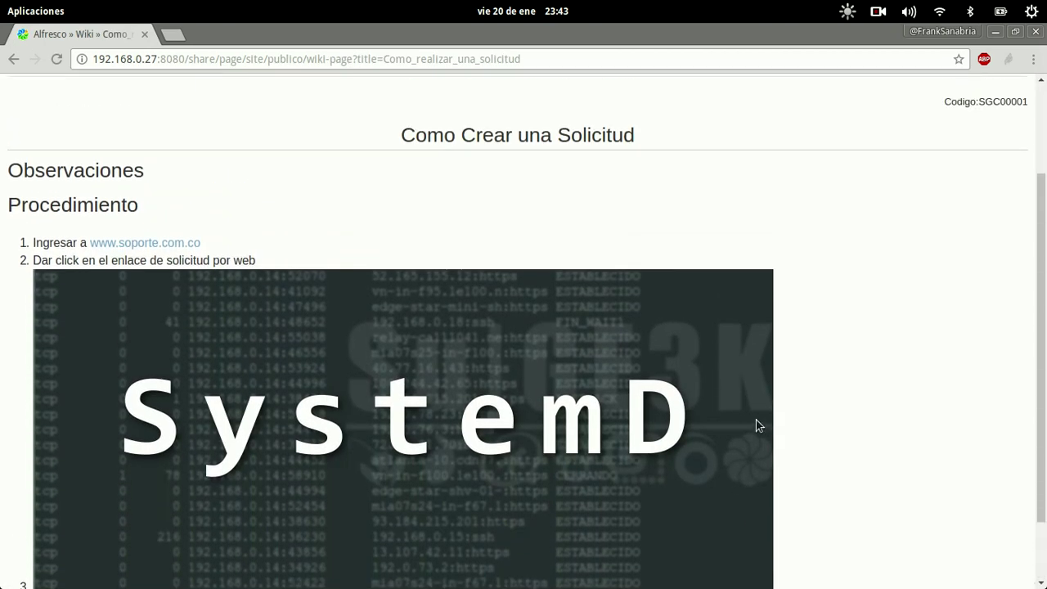
{"action": "scroll", "coordinate": [756, 420], "scroll_direction": "up", "scroll_amount": 3}
{"action": "scroll", "coordinate": [756, 419], "scroll_direction": "down", "scroll_amount": 1}
{"action": "left_click_drag", "start_coordinate": [943, 194], "coordinate": [1017, 196]}
{"action": "left_click", "coordinate": [628, 322]}
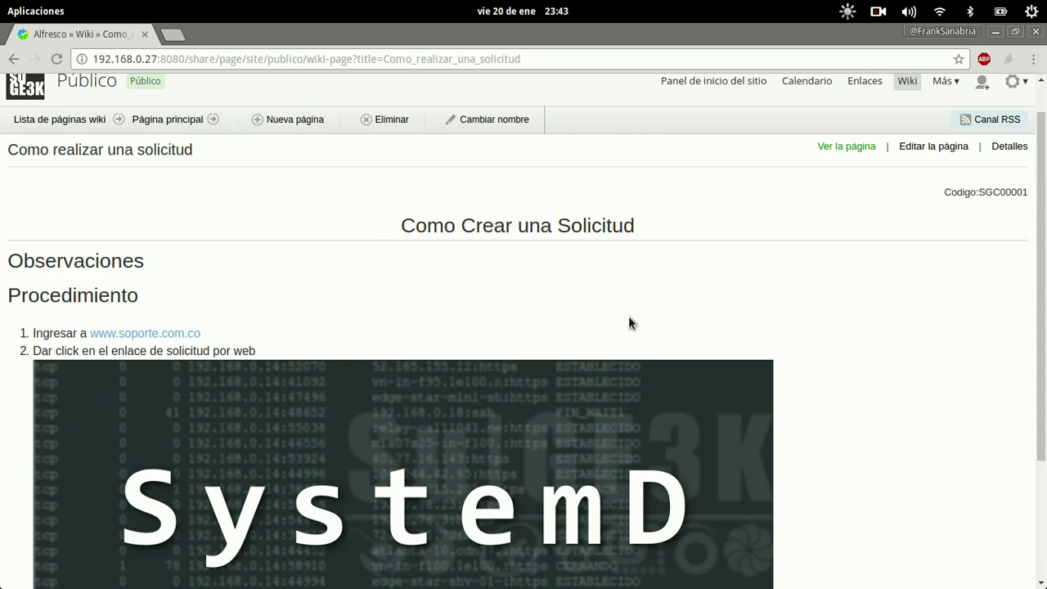
{"action": "left_click_drag", "start_coordinate": [85, 261], "coordinate": [301, 280]}
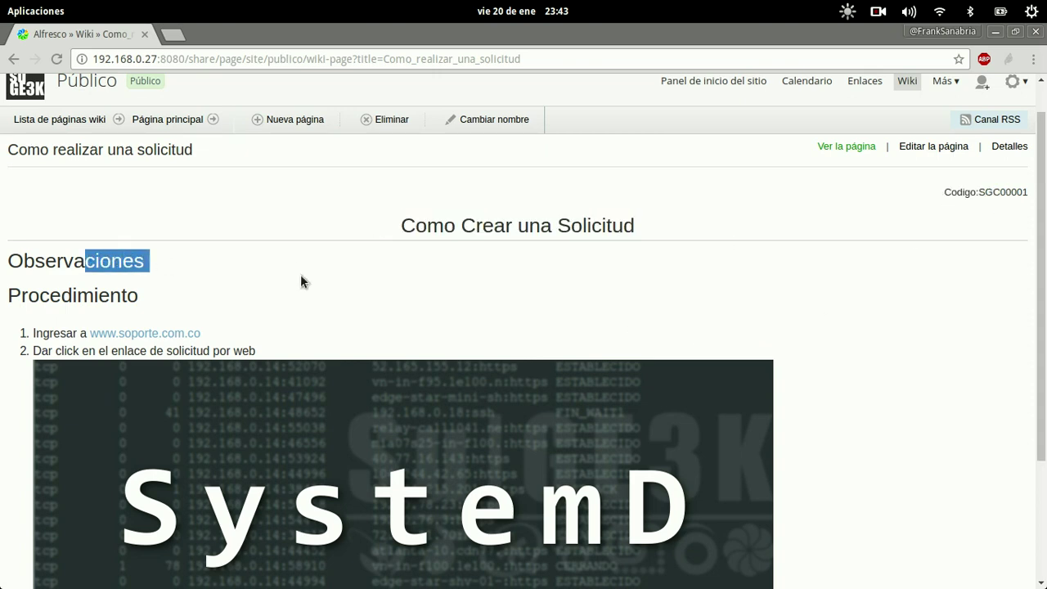
{"action": "left_click", "coordinate": [343, 335]}
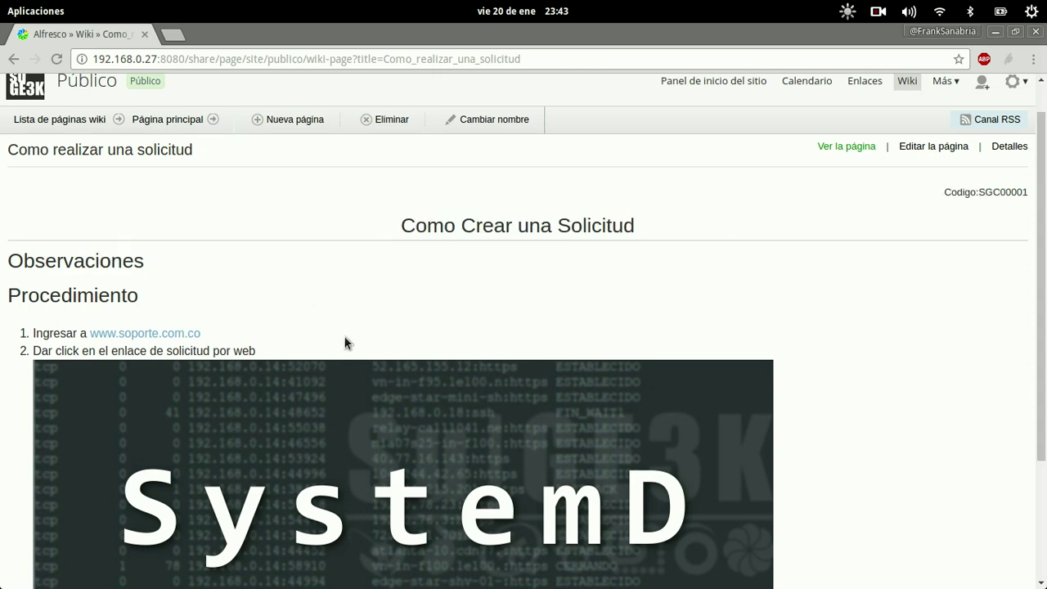
Step: Open the wiki page's details and examine its version history, version selector and content preview
{"action": "left_click", "coordinate": [1006, 150]}
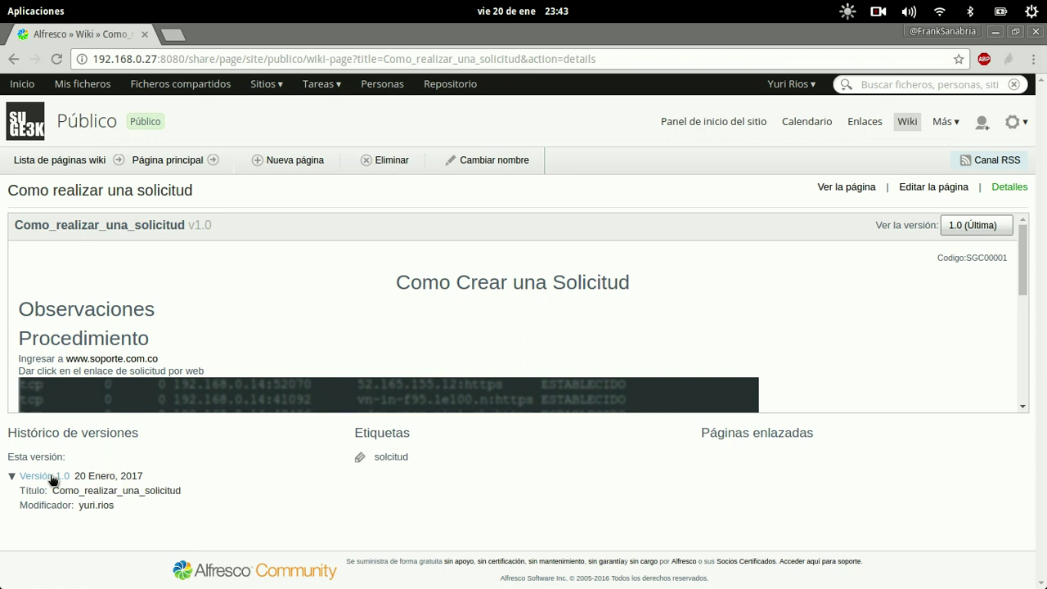
{"action": "left_click", "coordinate": [951, 227]}
{"action": "left_click", "coordinate": [951, 236]}
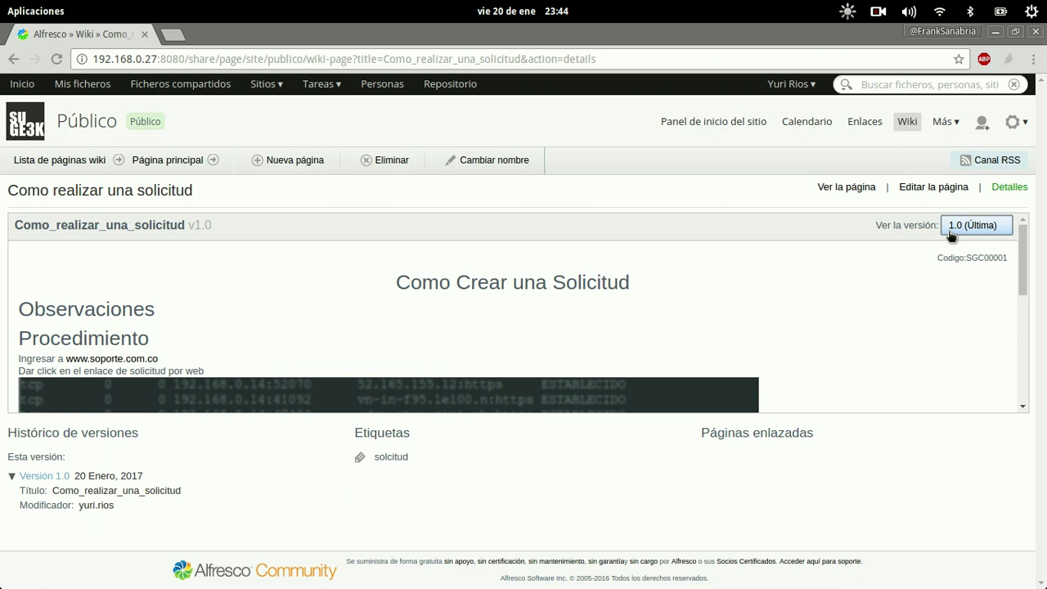
{"action": "scroll", "coordinate": [765, 269], "scroll_direction": "down", "scroll_amount": 5}
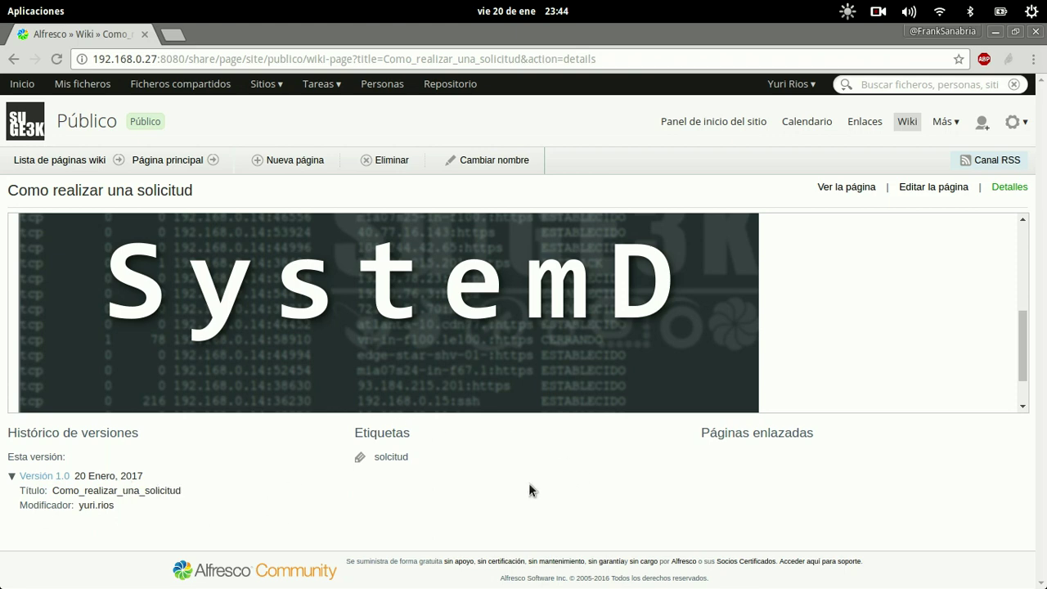
Step: Go to the site's wiki page list and open its main page for editing
{"action": "left_click", "coordinate": [93, 165]}
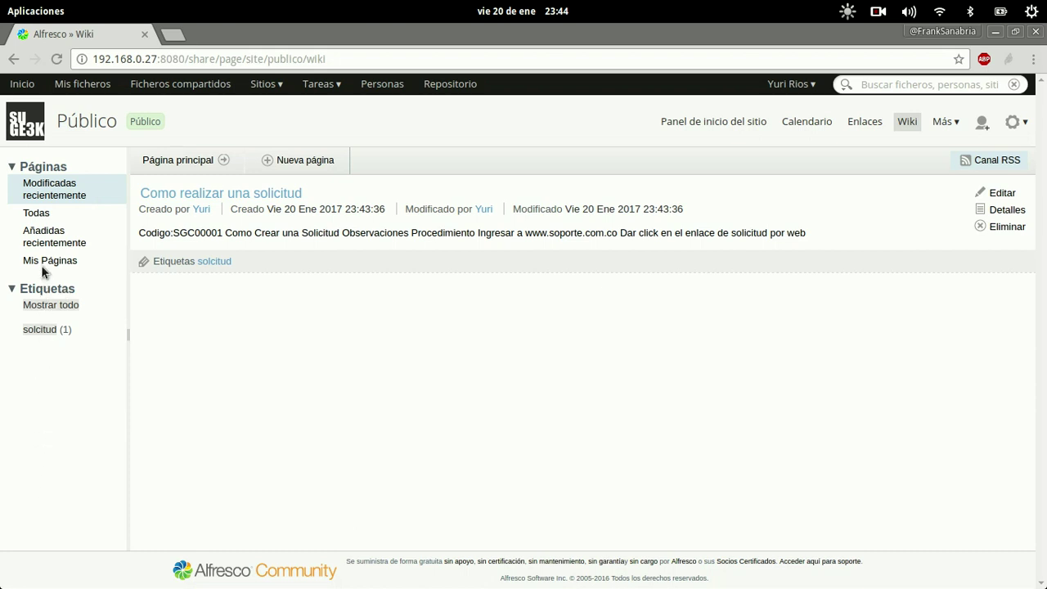
{"action": "left_click", "coordinate": [163, 161]}
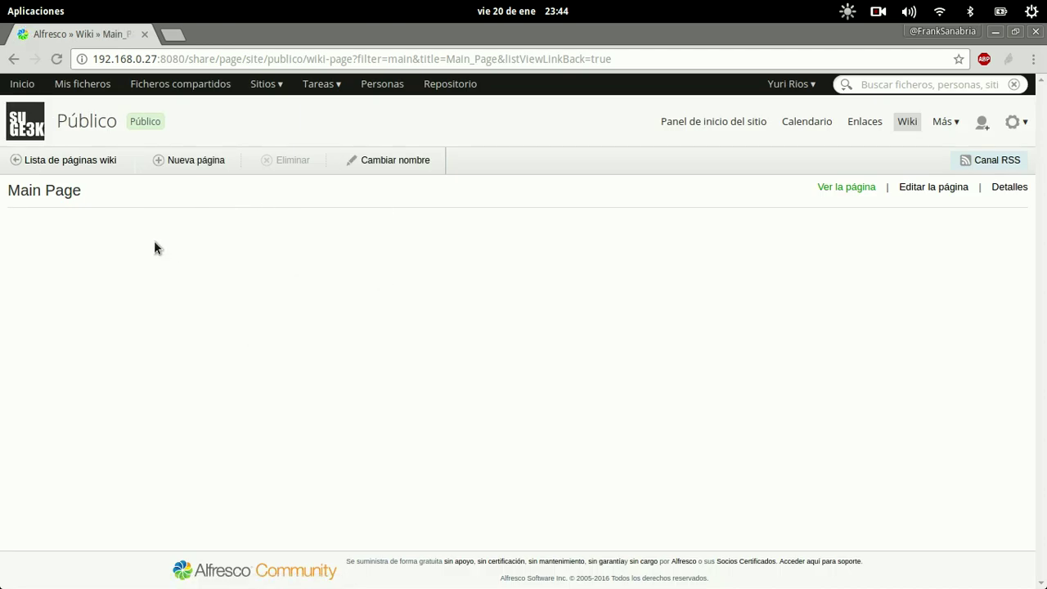
{"action": "left_click", "coordinate": [915, 186]}
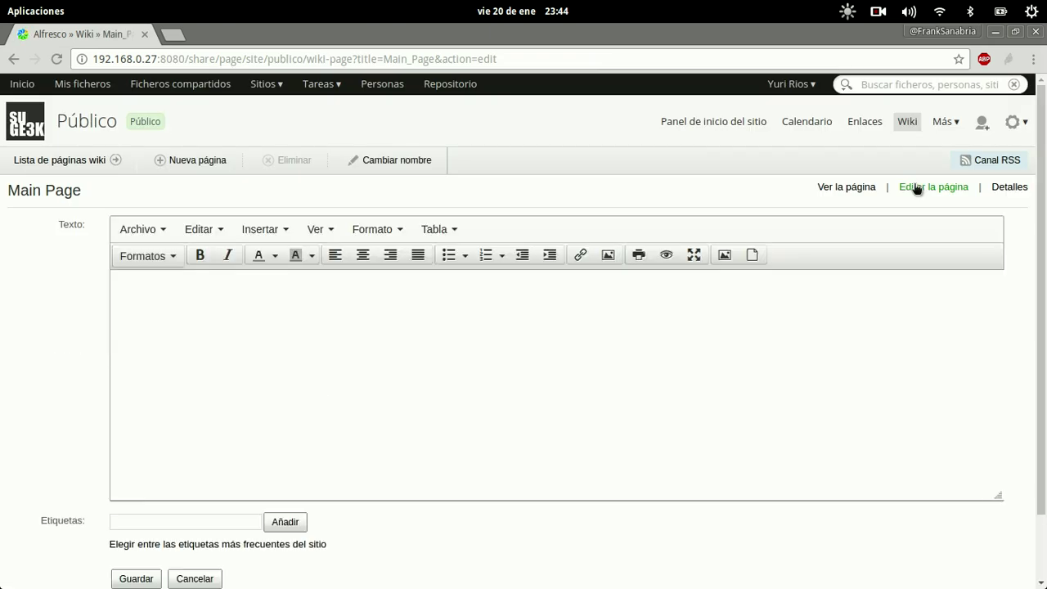
{"action": "scroll", "coordinate": [235, 414], "scroll_direction": "down", "scroll_amount": 2}
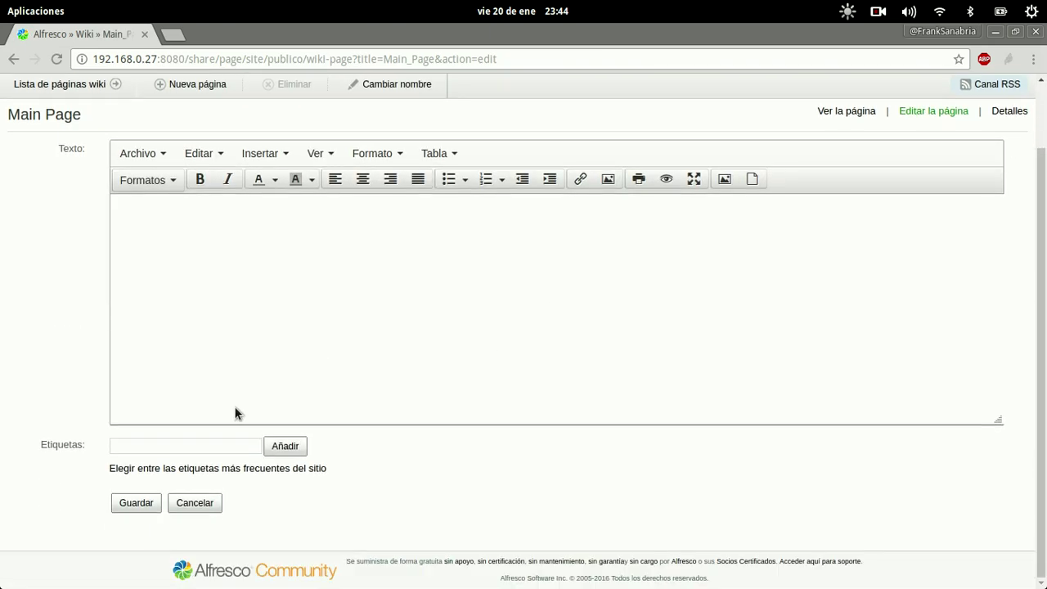
{"action": "scroll", "coordinate": [234, 413], "scroll_direction": "up", "scroll_amount": 2}
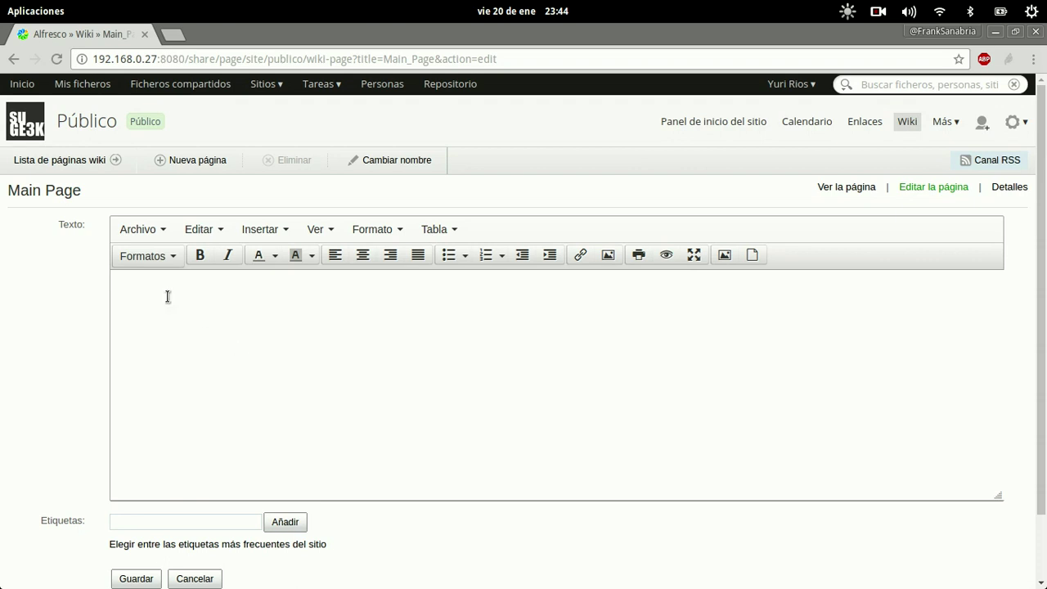
Step: Open the wiki page list in a new tab, view "Como realizar una solicitud" and copy its web address
{"action": "right_click", "coordinate": [85, 161]}
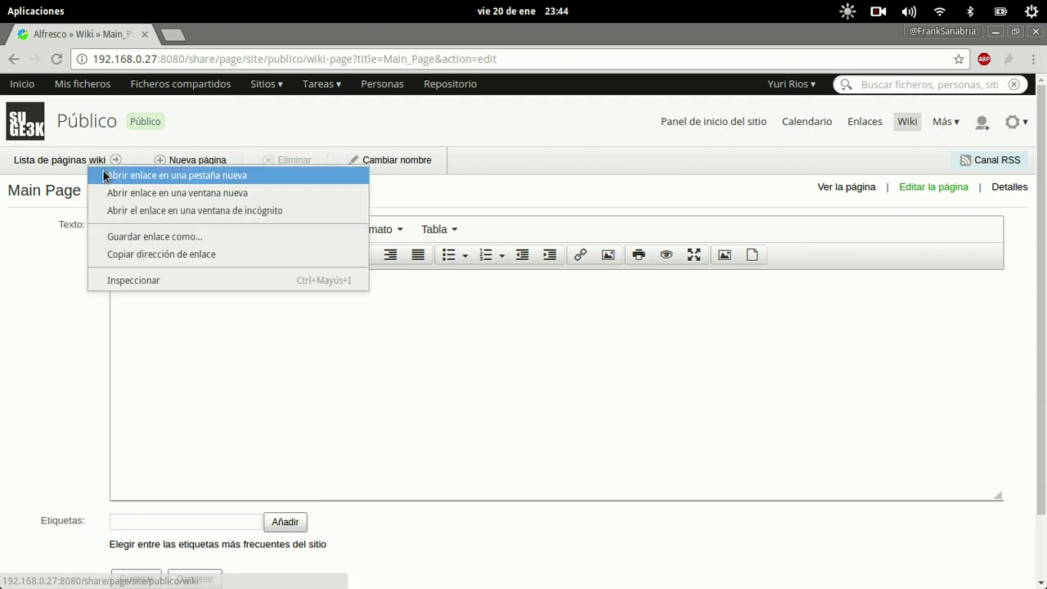
{"action": "left_click", "coordinate": [102, 172]}
{"action": "left_click", "coordinate": [232, 33]}
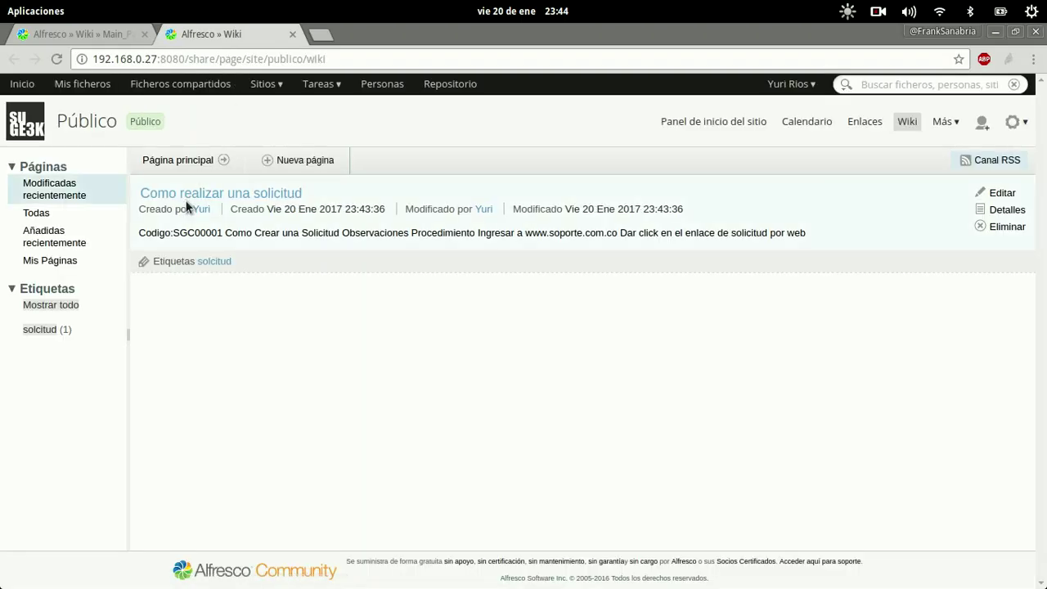
{"action": "left_click", "coordinate": [190, 196]}
{"action": "triple_click", "coordinate": [208, 65]}
{"action": "key", "text": "ctrl+c"}
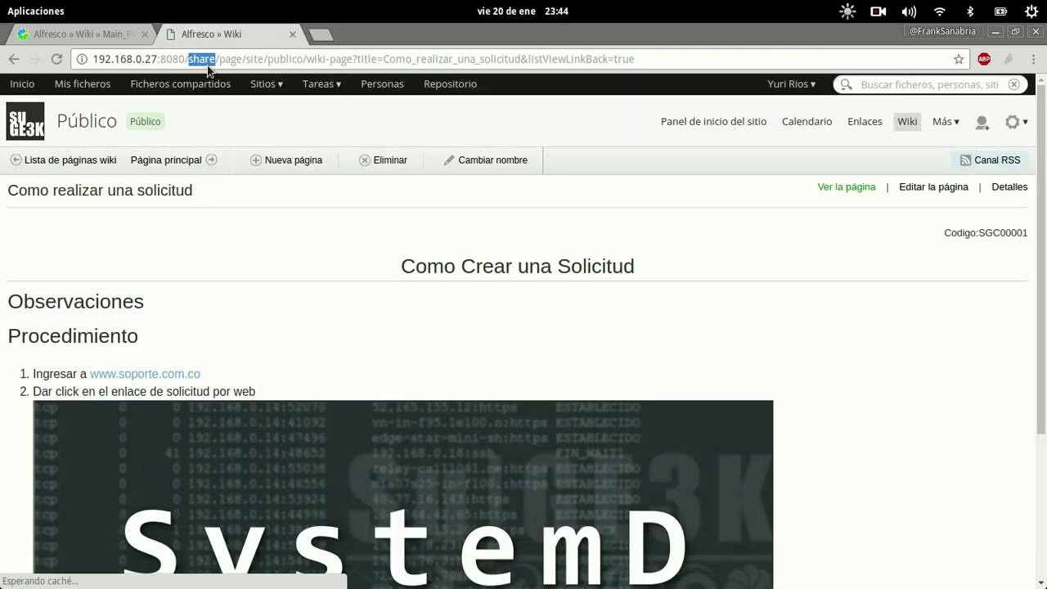
Step: Return to the main page's editor and add the bulleted item "Como Crear una Solicitud" to its text
{"action": "scroll", "coordinate": [835, 391], "scroll_direction": "down", "scroll_amount": 5}
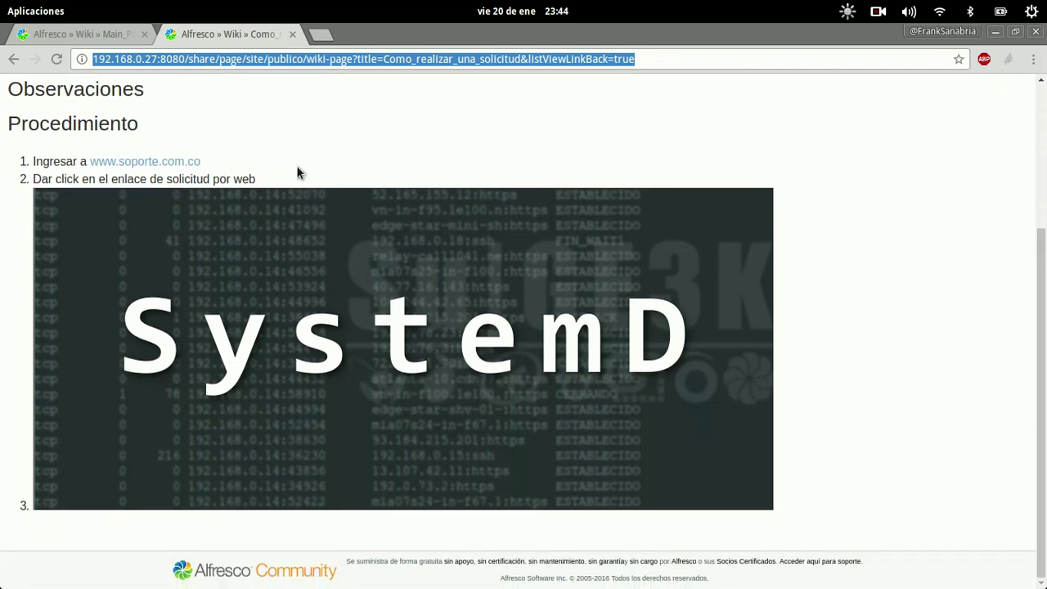
{"action": "left_click", "coordinate": [106, 35]}
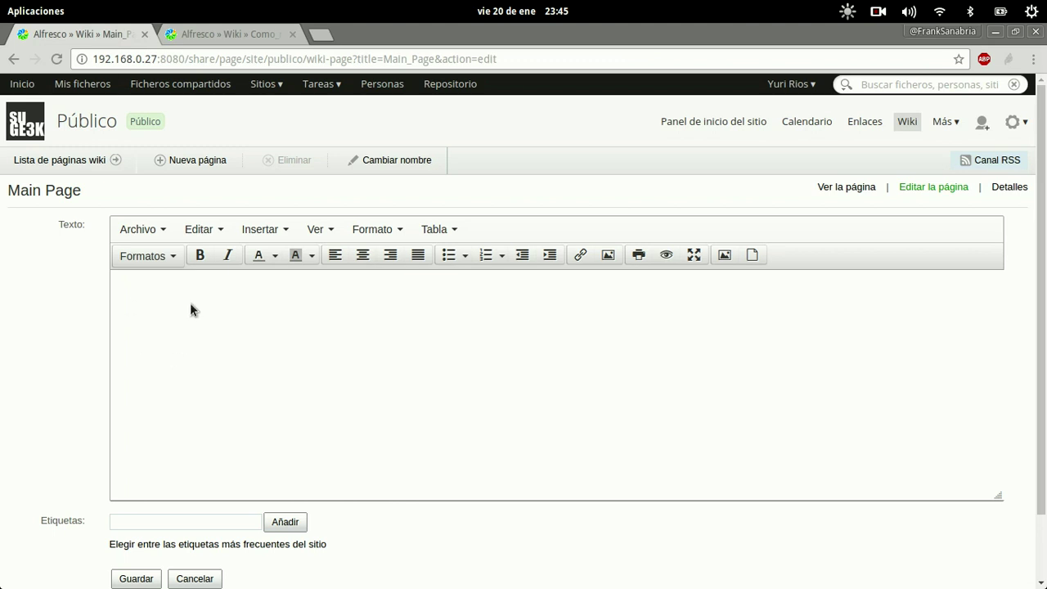
{"action": "type", "text": "C"}
{"action": "key", "text": "BackSpace"}
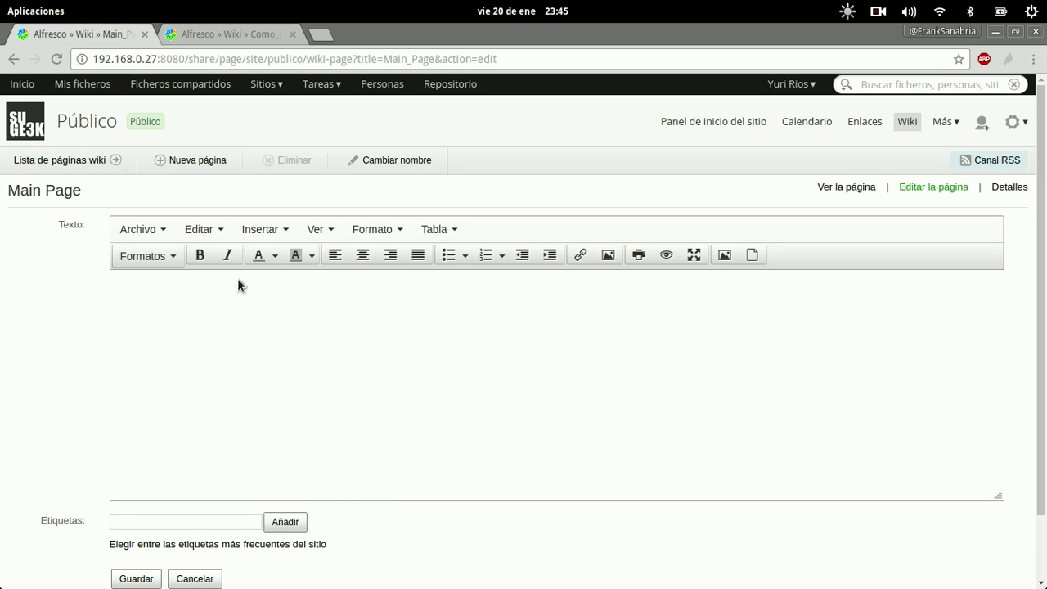
{"action": "left_click", "coordinate": [448, 254]}
{"action": "type", "text": "Como C"}
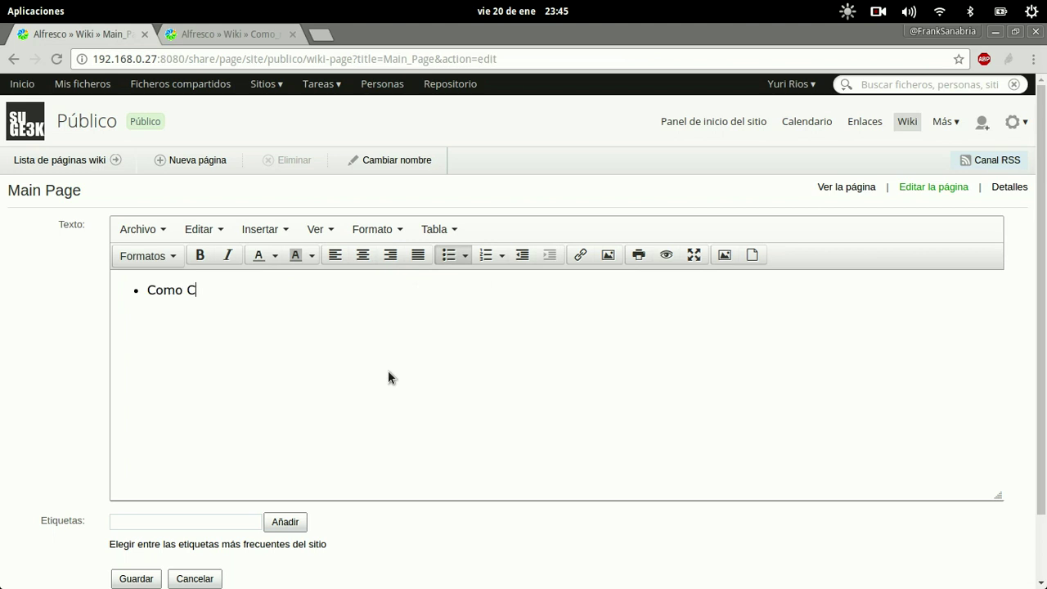
{"action": "type", "text": "rear una Soliciutd"}
{"action": "key", "text": "BackSpace"}
{"action": "key", "text": "BackSpace"}
{"action": "key", "text": "BackSpace"}
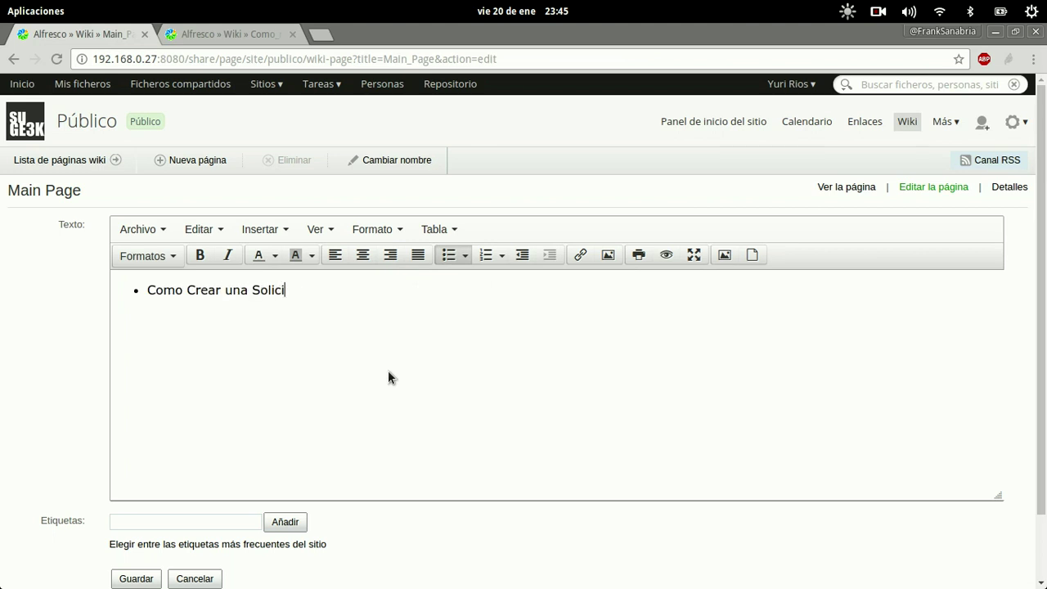
{"action": "type", "text": "tud"}
Step: Link the text "Como Crear una Solicitud" to the copied wiki page address, with the target set to Nueva ventana
{"action": "key", "text": "shift+Home"}
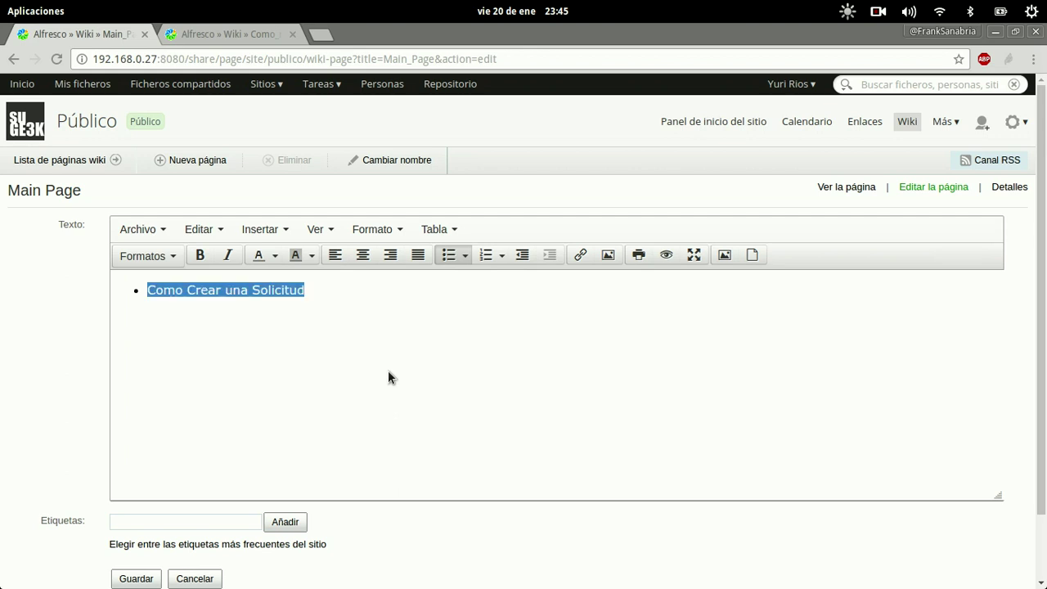
{"action": "left_click", "coordinate": [577, 254]}
{"action": "key", "text": "ctrl+v"}
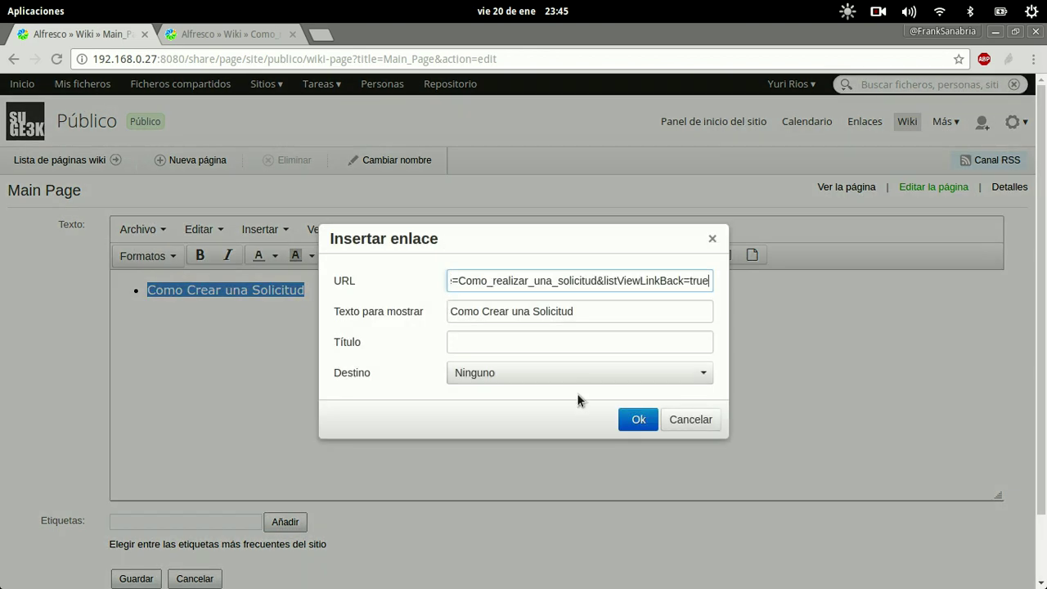
{"action": "left_click", "coordinate": [562, 381]}
{"action": "left_click", "coordinate": [545, 423]}
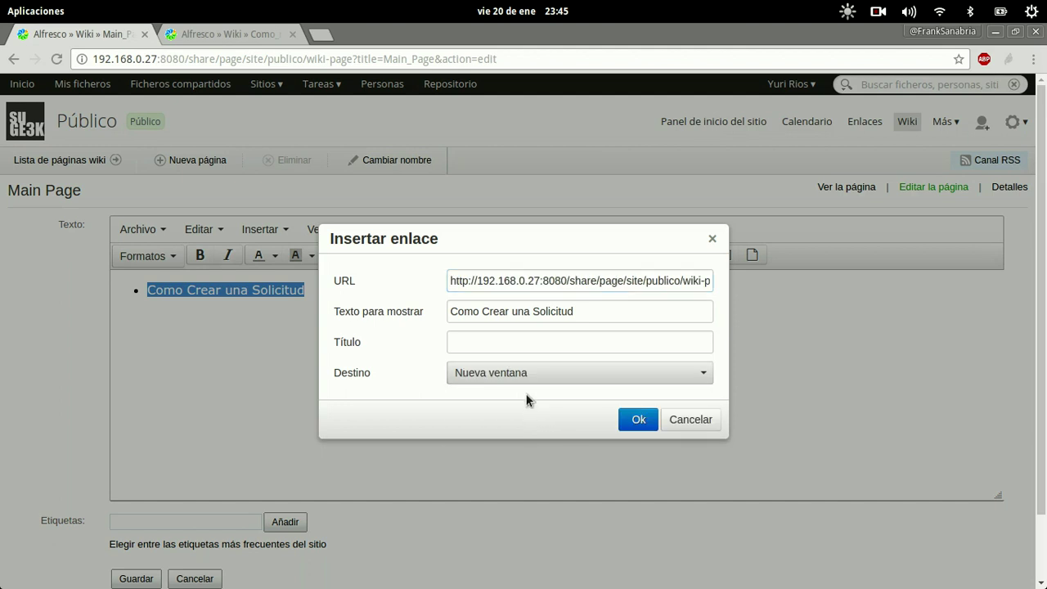
{"action": "left_click", "coordinate": [638, 420]}
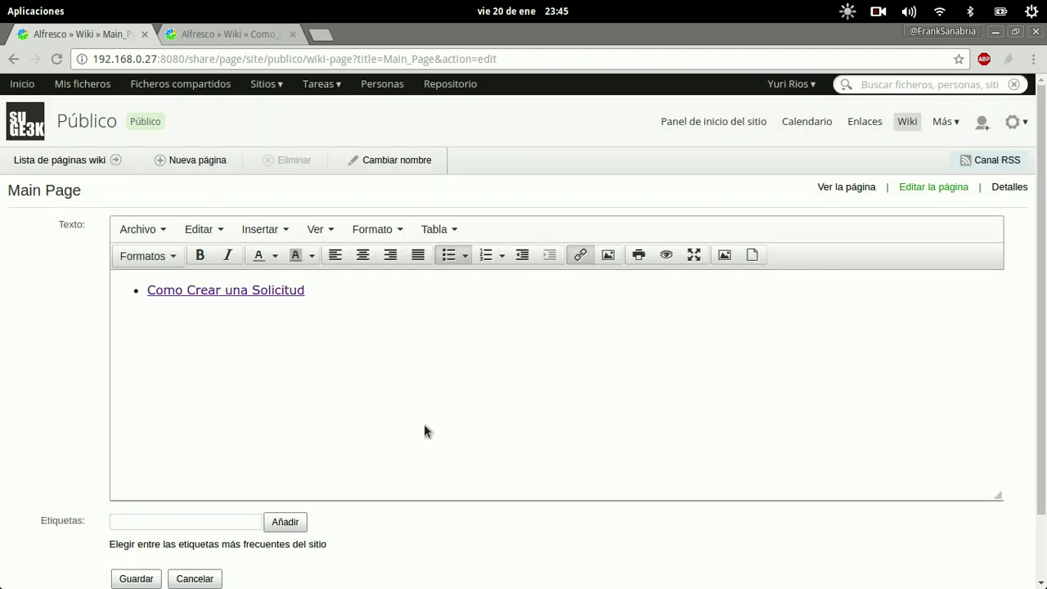
Step: Look into the document library selector without choosing anything, and save the wiki's main page
{"action": "left_click", "coordinate": [753, 257]}
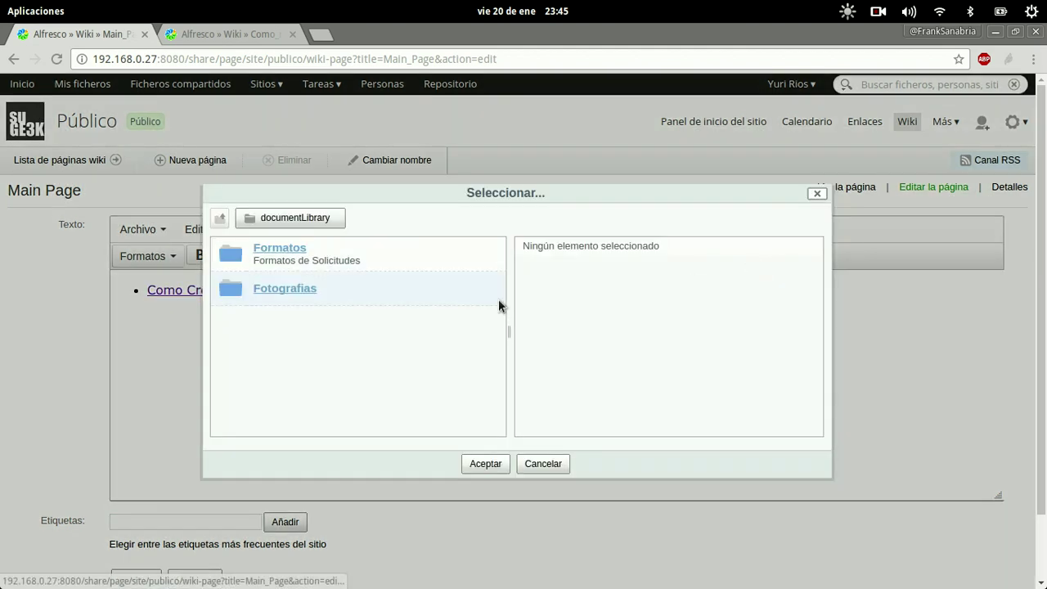
{"action": "left_click", "coordinate": [540, 465]}
{"action": "scroll", "coordinate": [316, 441], "scroll_direction": "down", "scroll_amount": 2}
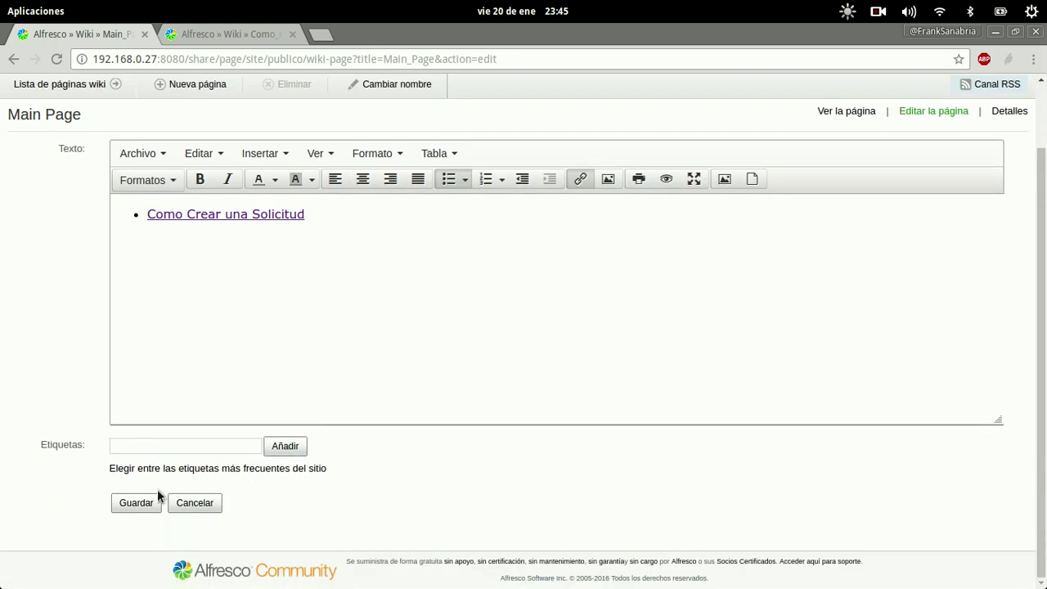
{"action": "left_click", "coordinate": [153, 578]}
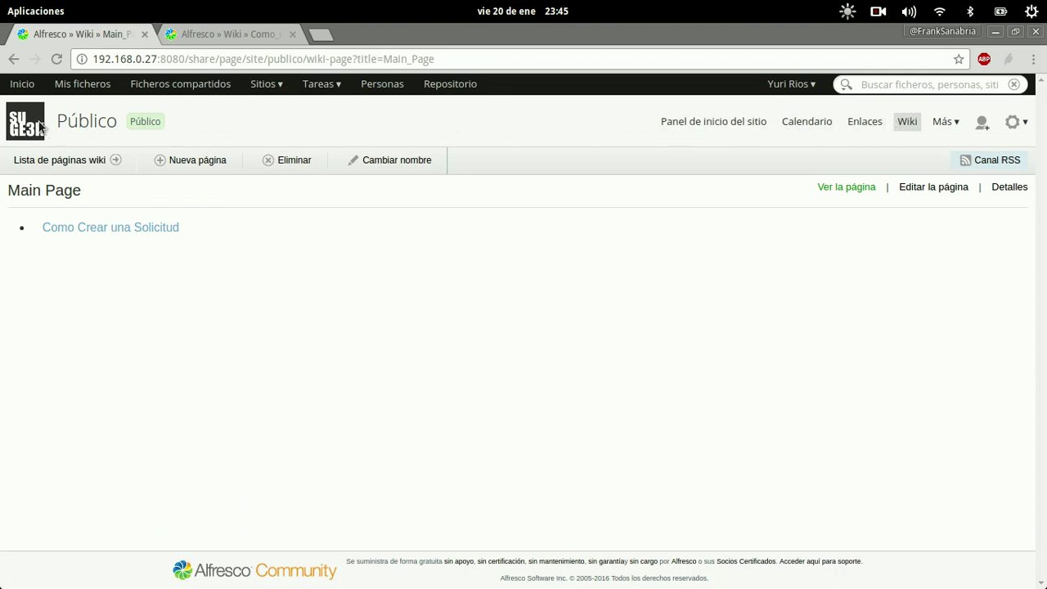
Step: Go to the Público site dashboard, close the extra browser tab and reopen the site's wiki
{"action": "left_click", "coordinate": [97, 123]}
{"action": "left_click", "coordinate": [292, 34]}
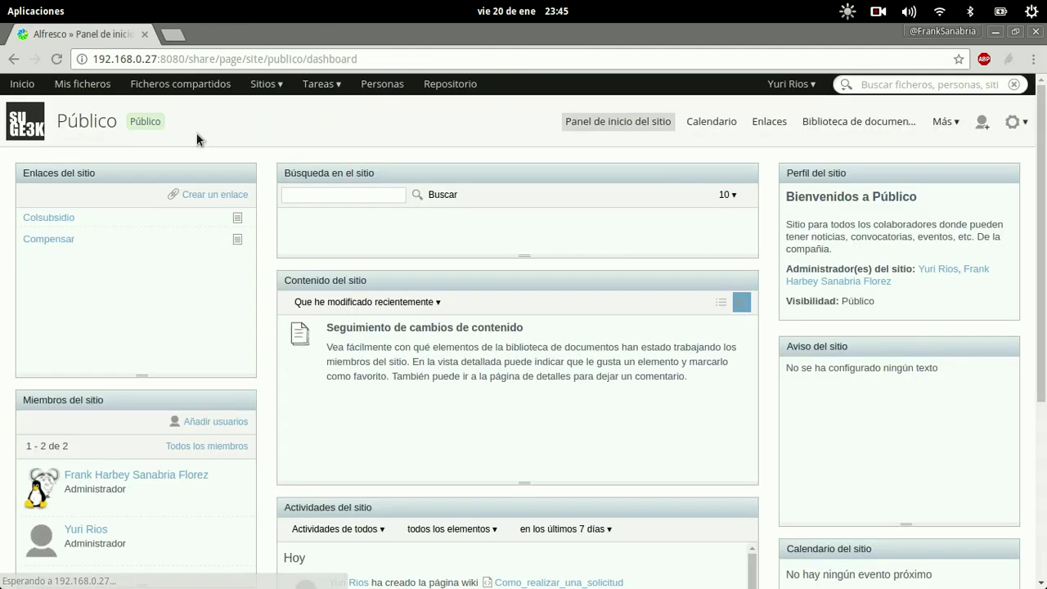
{"action": "left_click", "coordinate": [944, 122]}
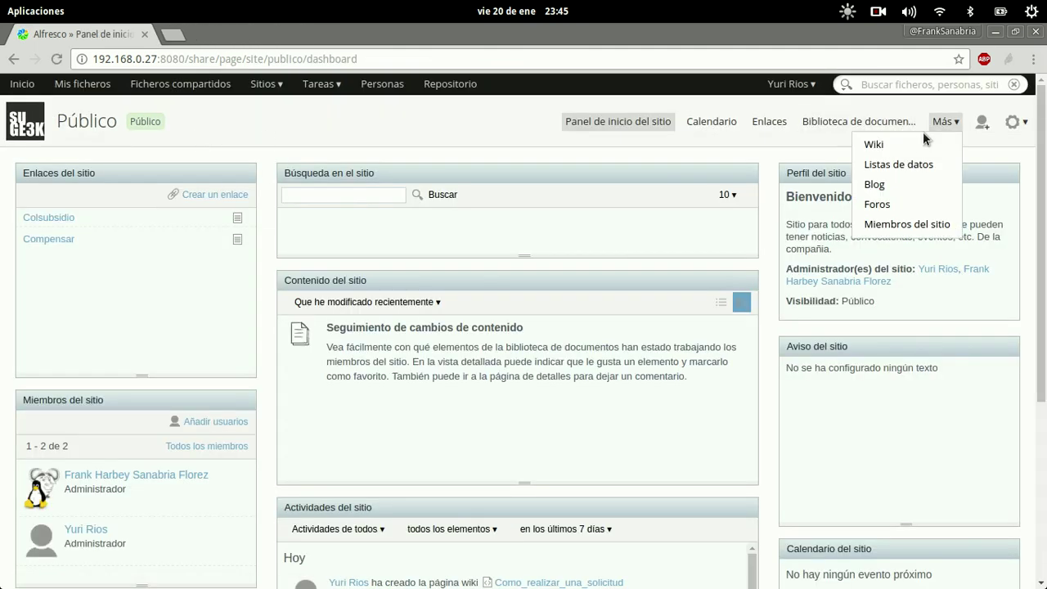
{"action": "left_click", "coordinate": [872, 145]}
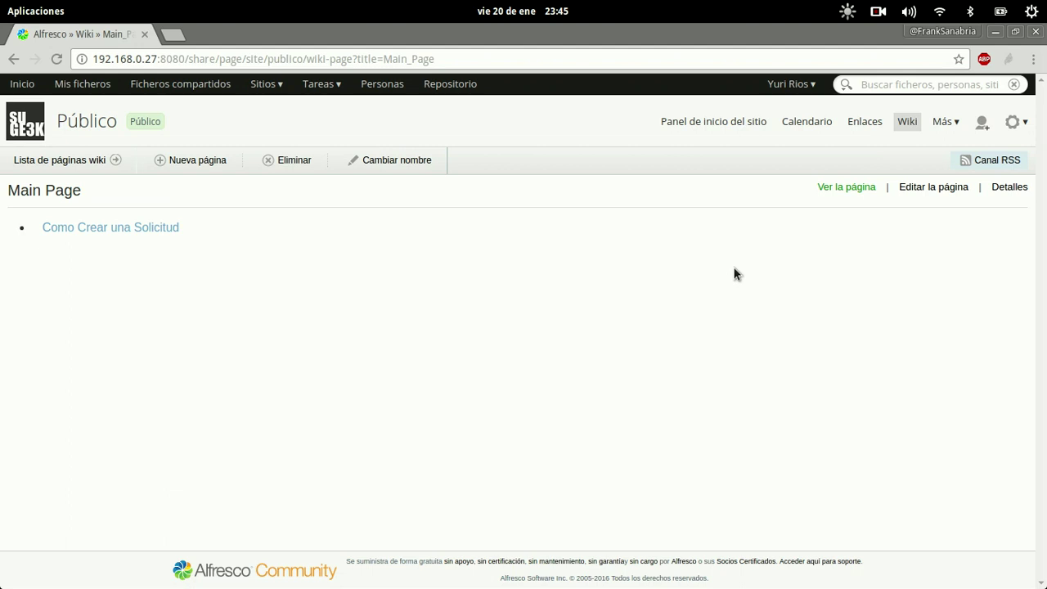
Step: Follow the "Como Crear una Solicitud" link on the main page and look through the wiki page it opens
{"action": "left_click", "coordinate": [155, 229]}
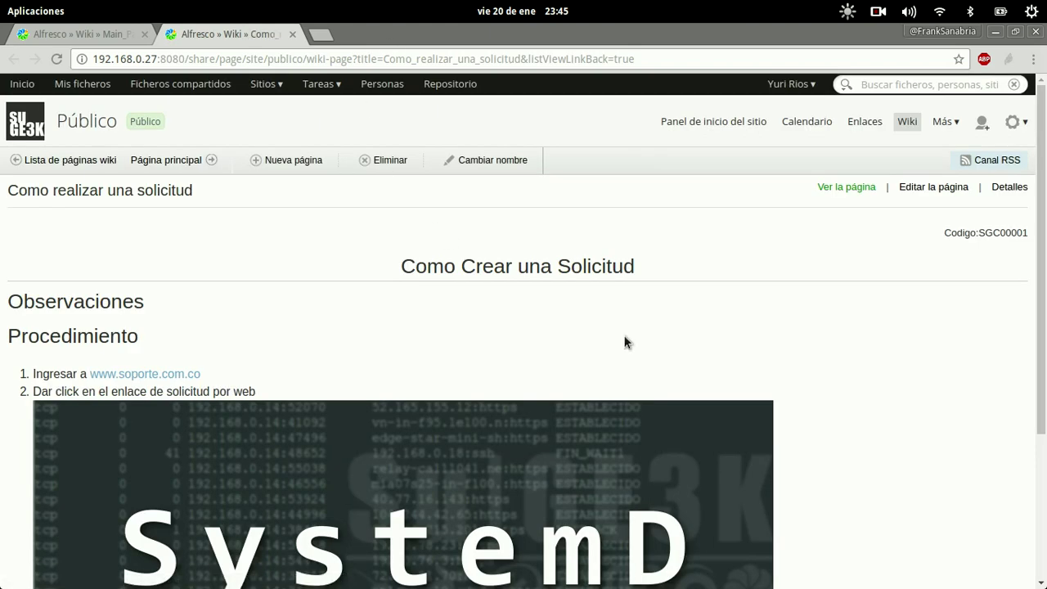
{"action": "scroll", "coordinate": [746, 311], "scroll_direction": "down", "scroll_amount": 3}
{"action": "scroll", "coordinate": [806, 312], "scroll_direction": "up", "scroll_amount": 1}
{"action": "scroll", "coordinate": [806, 312], "scroll_direction": "up", "scroll_amount": 2}
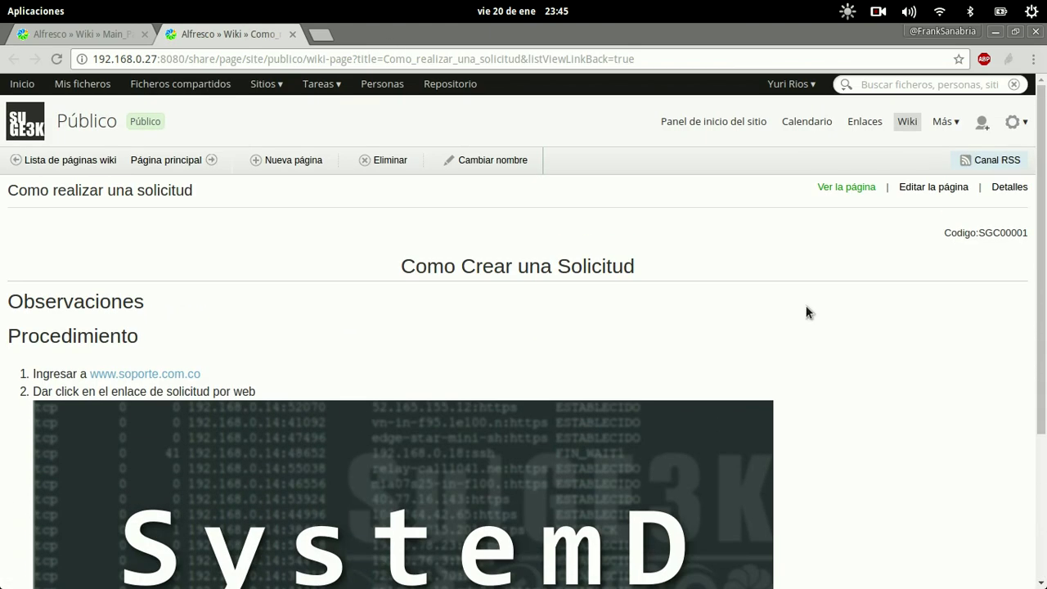